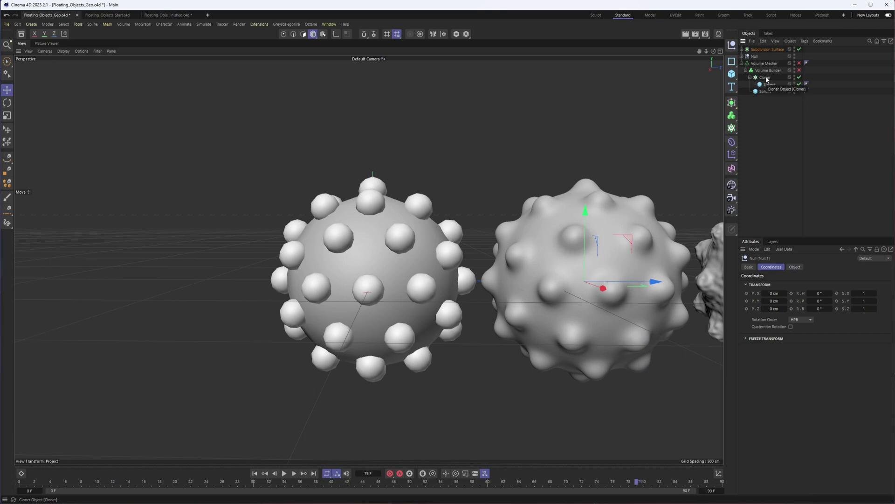
# Step: Inspect the base sphere's radius and segments, and switch the viewport to Gouraud Shading (Lines)
pyautogui.click(765, 92)
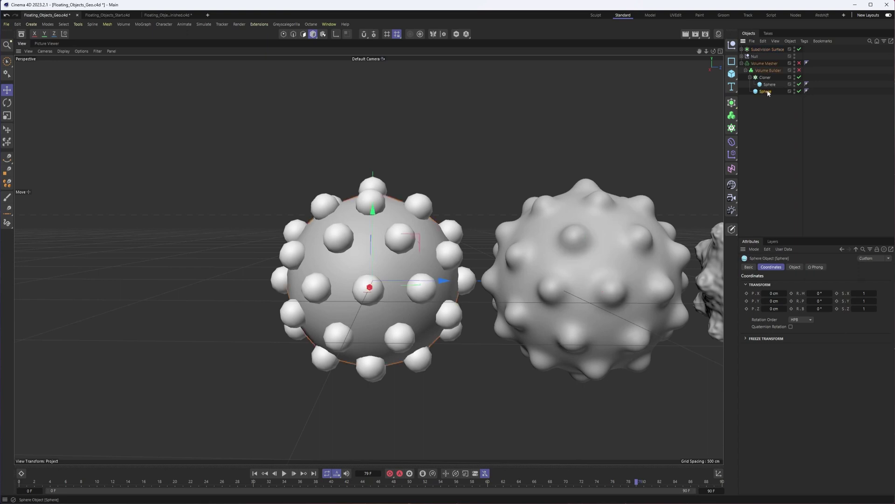
pyautogui.click(81, 50)
pyautogui.click(795, 267)
pyautogui.click(63, 51)
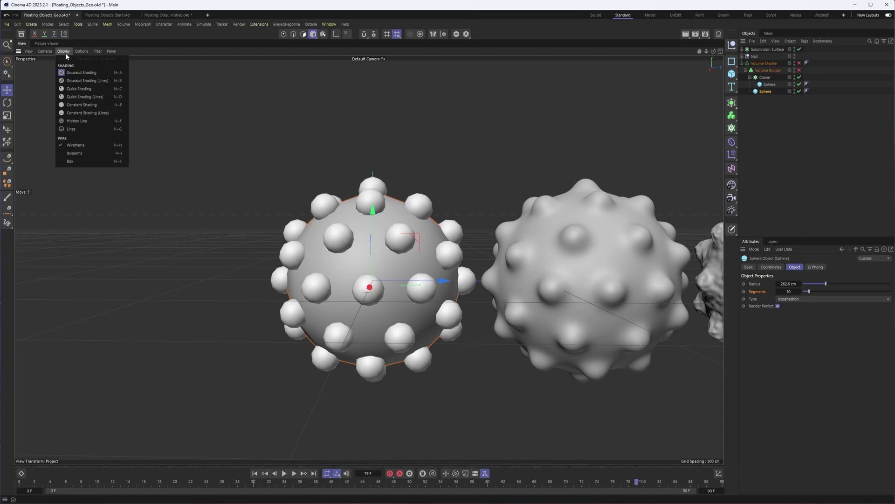
pyautogui.click(72, 82)
# Step: Enable the Volume Builder and Volume Mesher so the sphere and spikes fuse into one mesh
pyautogui.click(765, 78)
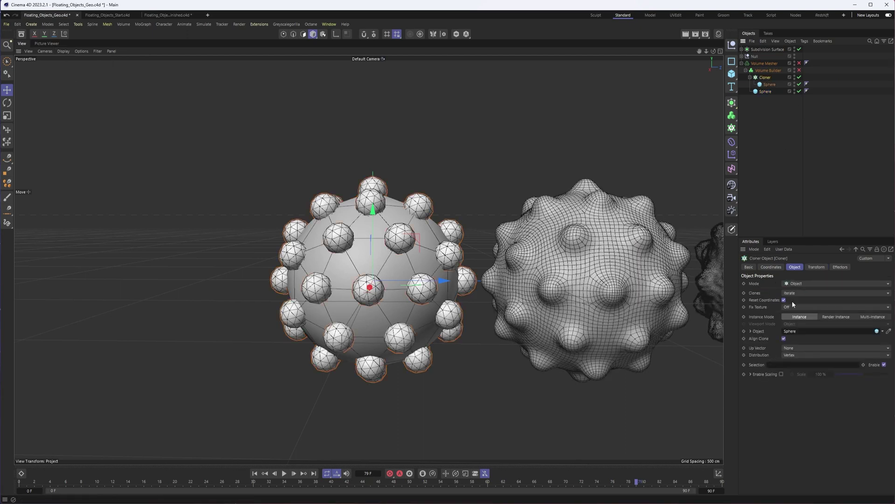
pyautogui.click(799, 71)
pyautogui.click(767, 70)
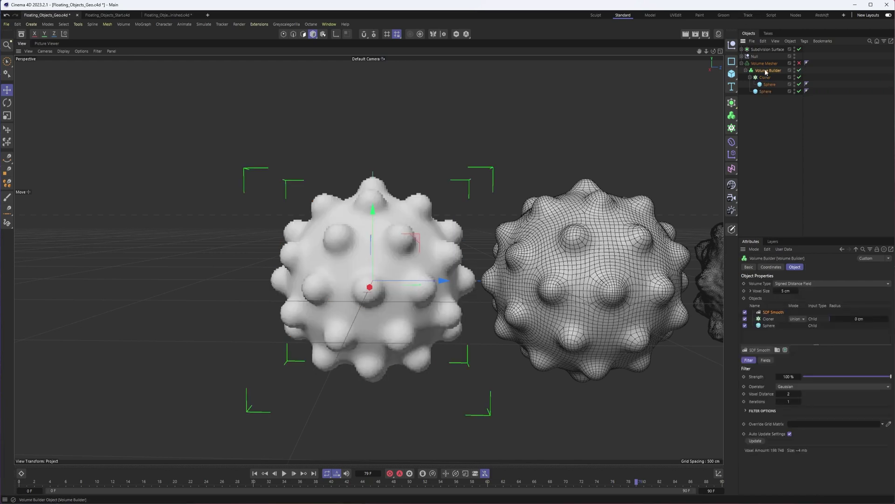
pyautogui.click(799, 63)
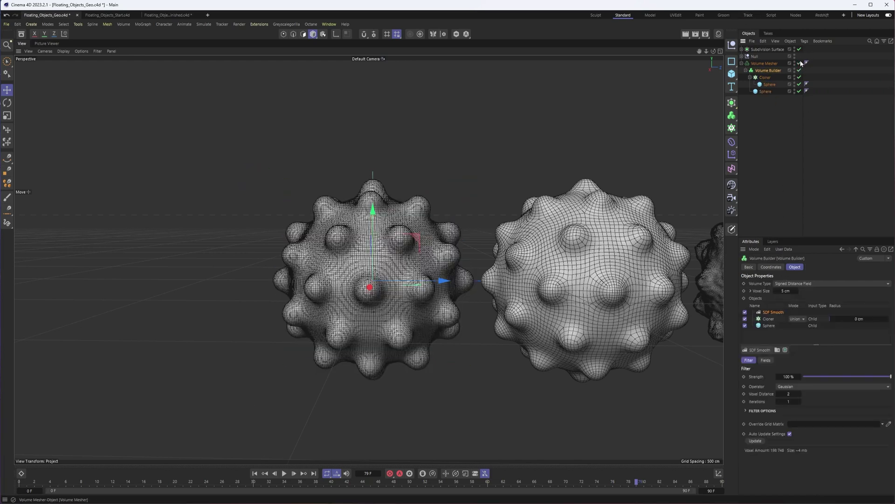
pyautogui.click(742, 63)
# Step: Center the third sphere and toggle its Subdivision Surface off and on to compare meshes
pyautogui.click(742, 56)
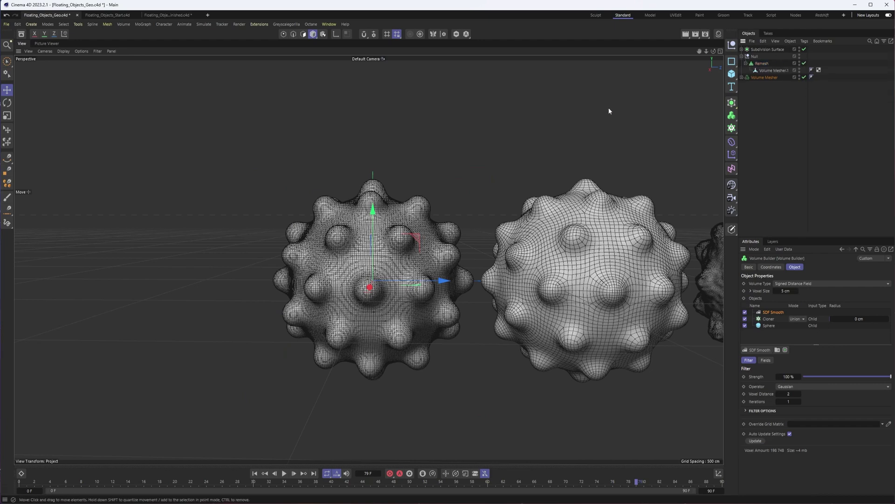
pyautogui.press('h')
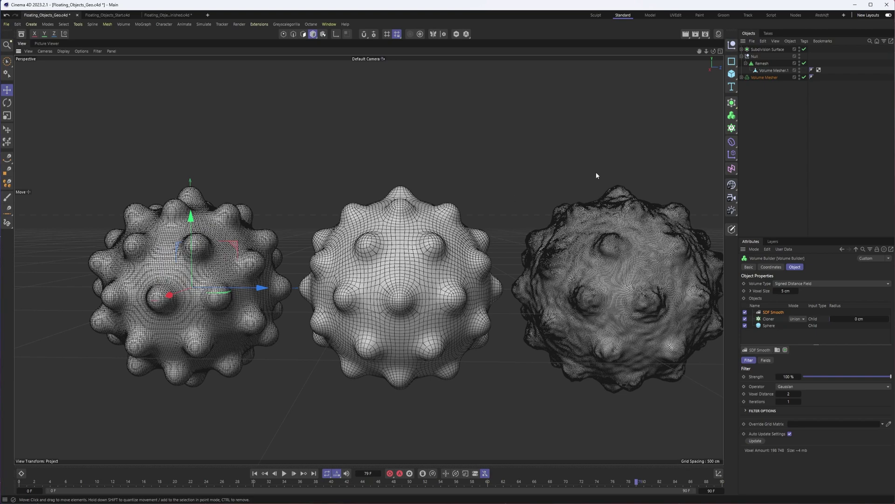
pyautogui.keyDown('alt'); pyautogui.moveTo(597, 175); pyautogui.dragTo(340, 180, button='middle'); pyautogui.keyUp('alt')
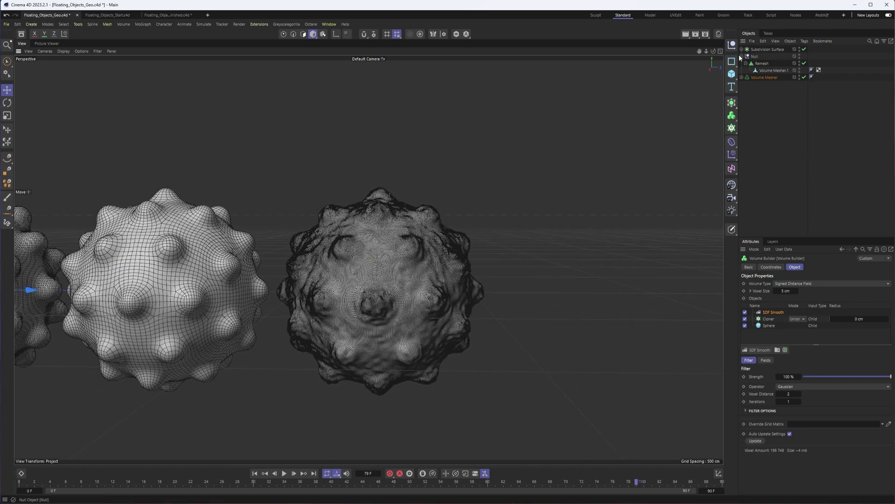
pyautogui.click(742, 49)
pyautogui.click(763, 64)
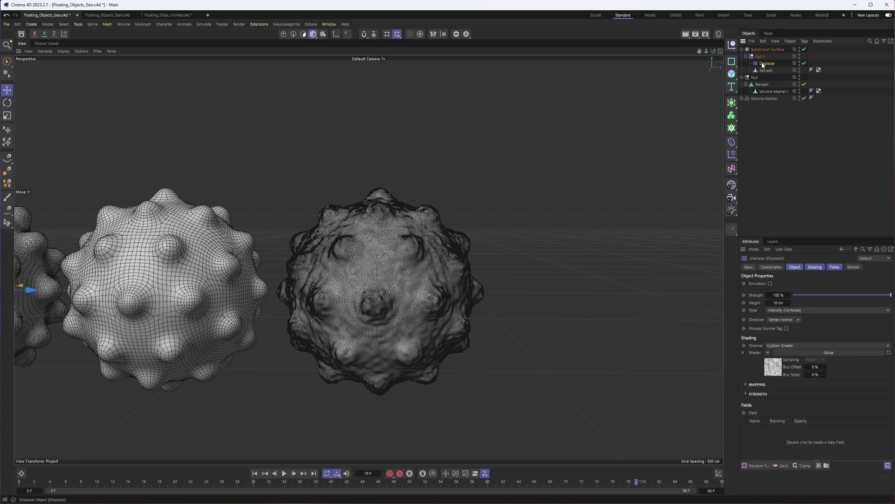
pyautogui.click(767, 49)
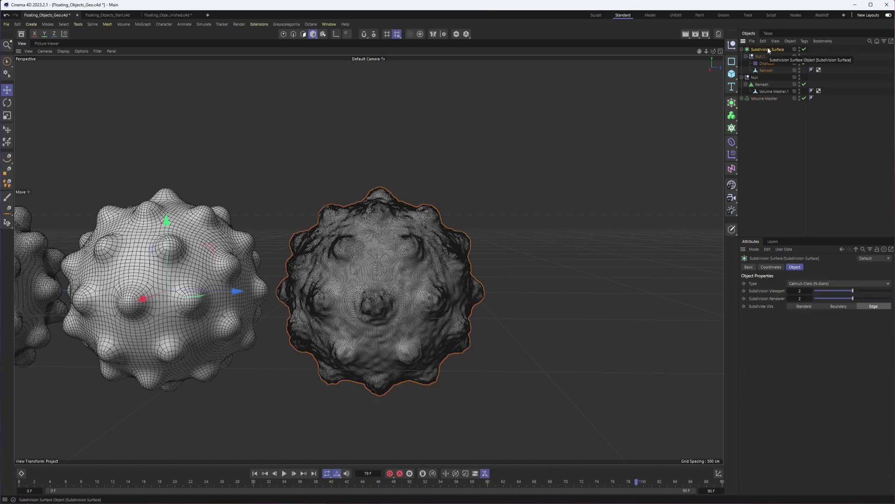
pyautogui.click(805, 49)
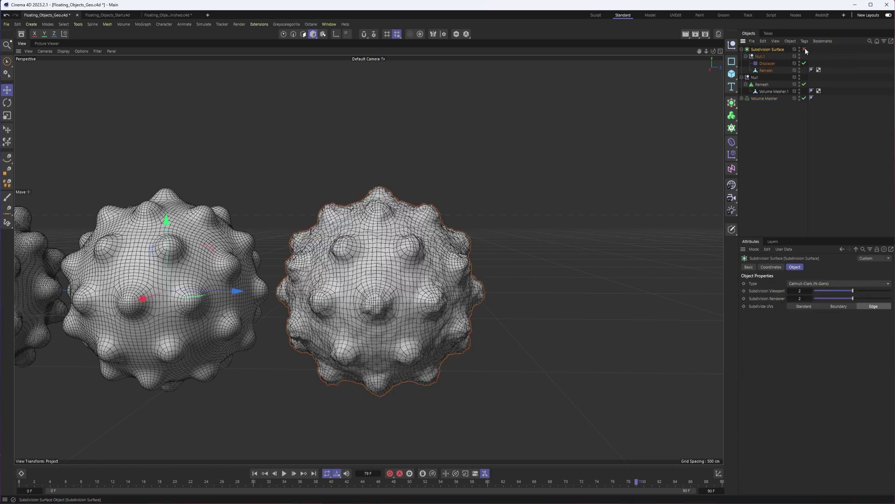
pyautogui.click(804, 49)
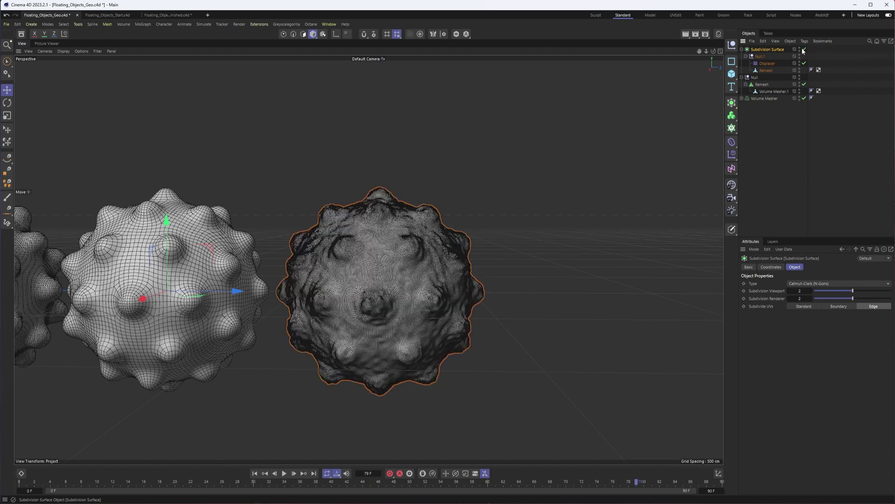
# Step: Lower the Subdivision Surface's viewport subdivision from 2 to 0
pyautogui.rightClick(758, 60)
pyautogui.moveTo(782, 155)
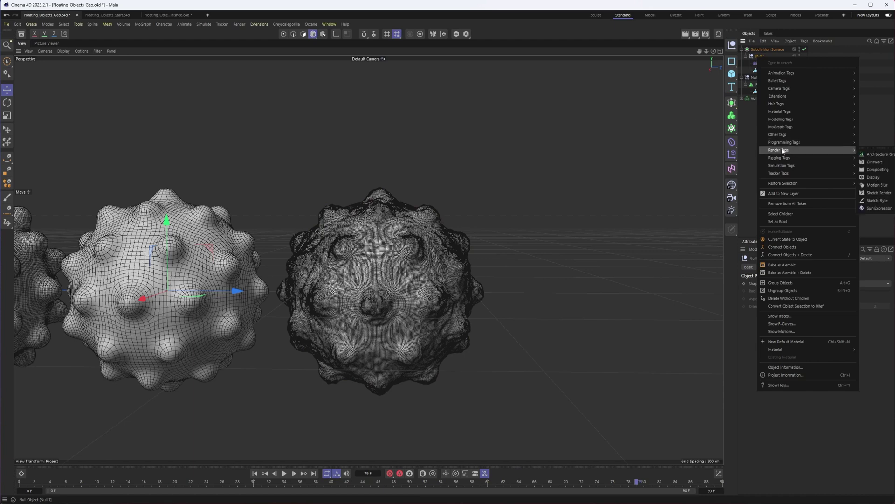
pyautogui.click(456, 163)
pyautogui.keyDown('alt'); pyautogui.moveTo(460, 233); pyautogui.dragTo(483, 221, button='middle'); pyautogui.keyUp('alt')
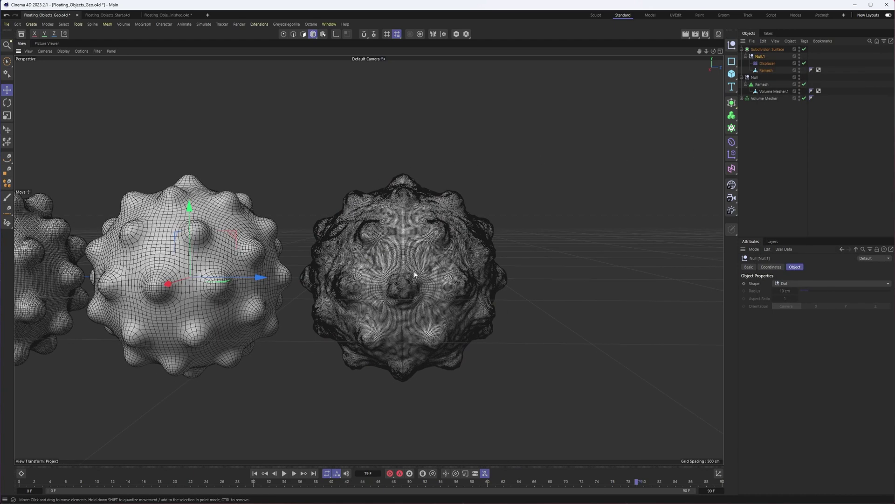
pyautogui.click(781, 49)
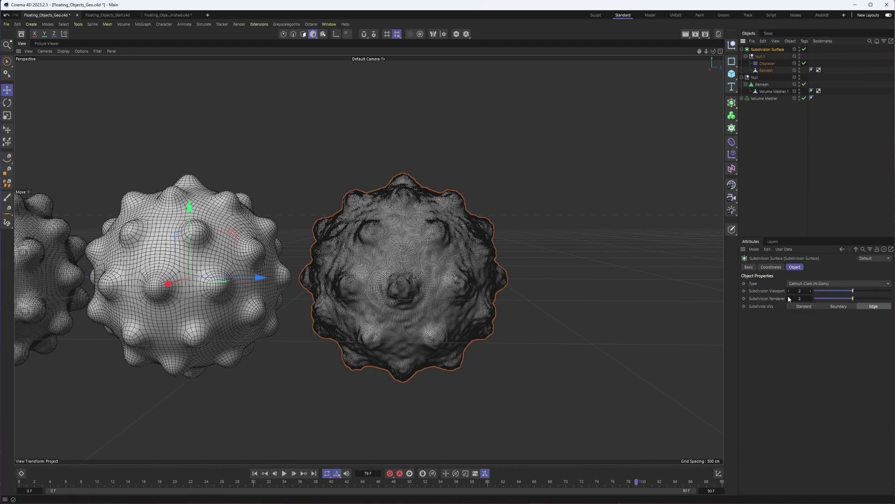
pyautogui.moveTo(820, 294); pyautogui.dragTo(763, 291)
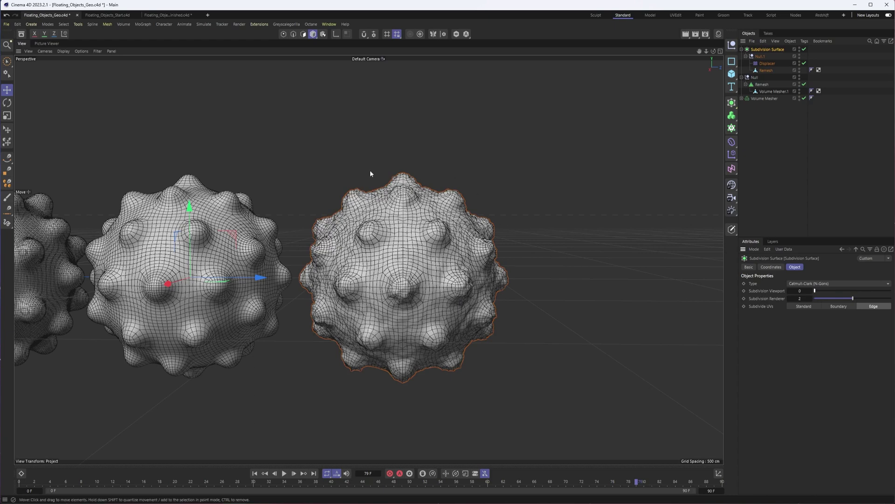
pyautogui.keyDown('alt'); pyautogui.moveTo(260, 185); pyautogui.dragTo(361, 194, button='middle'); pyautogui.keyUp('alt')
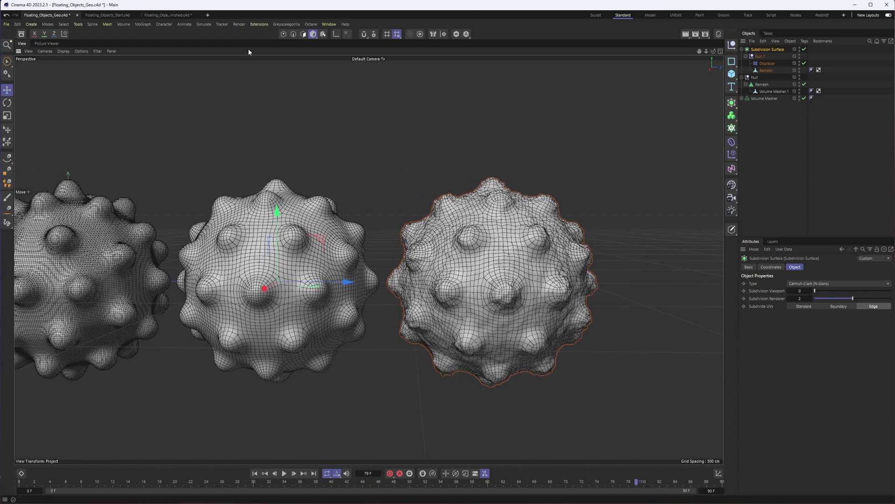
pyautogui.click(473, 209)
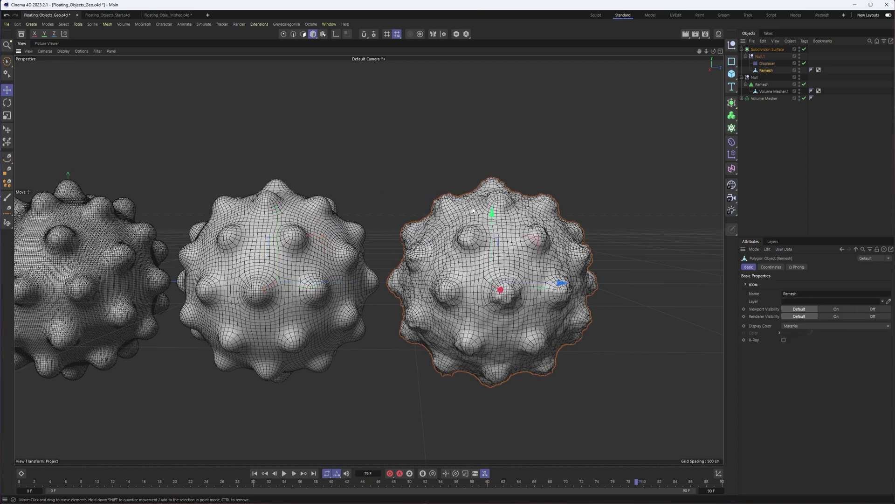
# Step: In Floating_Objects_Start.c4d, add a Vibrate tag to Geo and enable its Position option
pyautogui.click(117, 17)
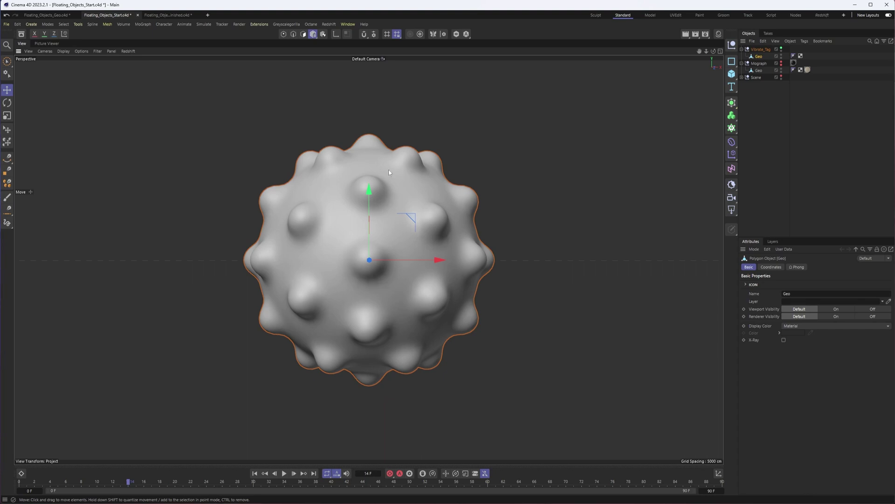
pyautogui.rightClick(759, 58)
pyautogui.moveTo(776, 74)
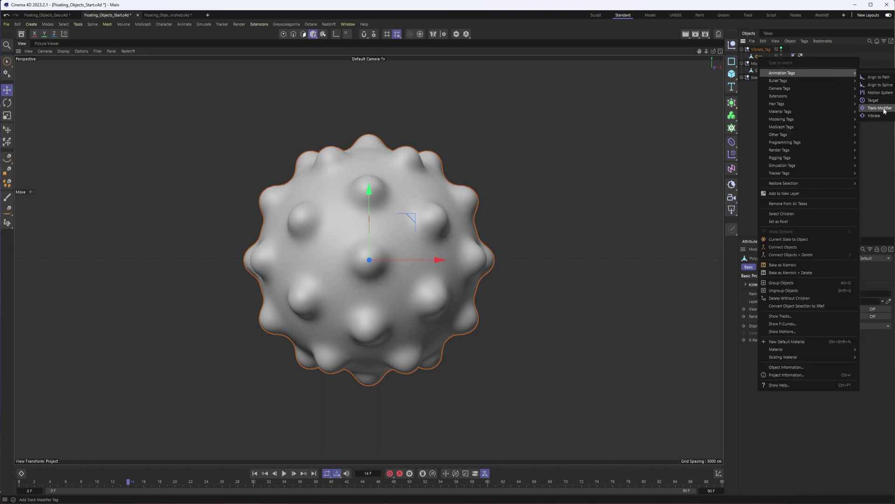
pyautogui.click(875, 115)
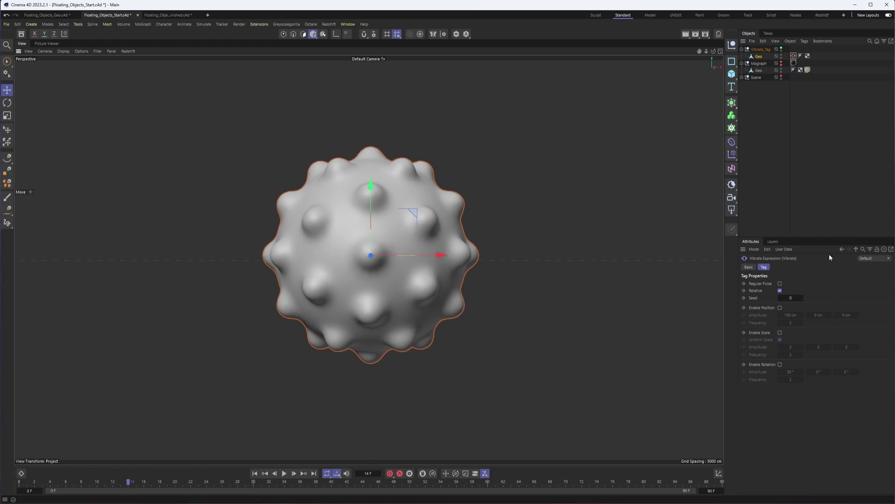
pyautogui.click(780, 308)
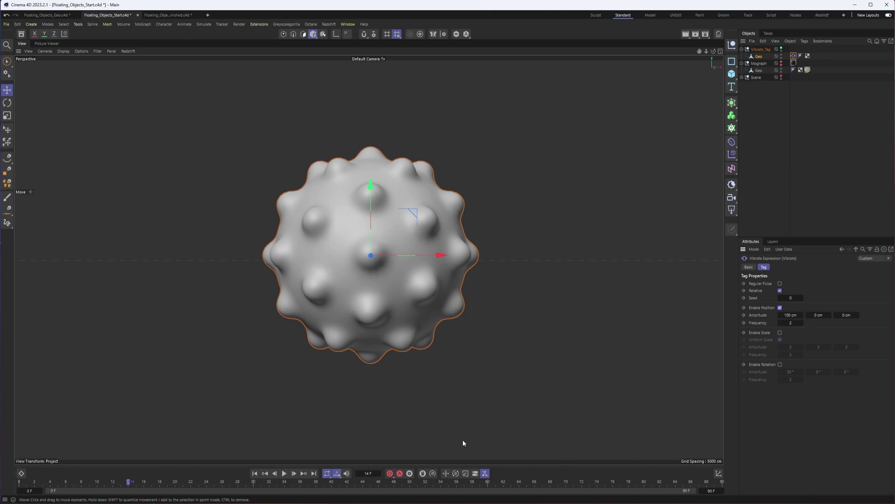
# Step: Start playback and set the Vibrate tag's Y and Z position amplitudes to 100 cm
pyautogui.click(284, 473)
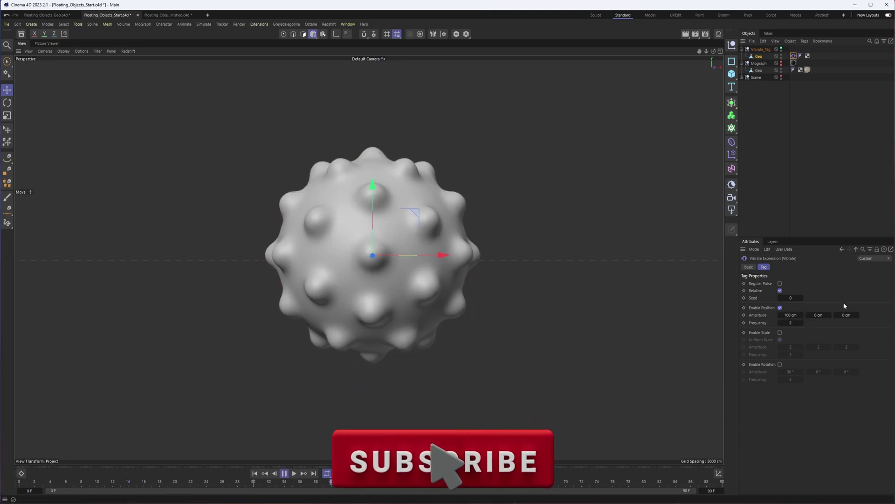
pyautogui.click(818, 316)
pyautogui.write('100')
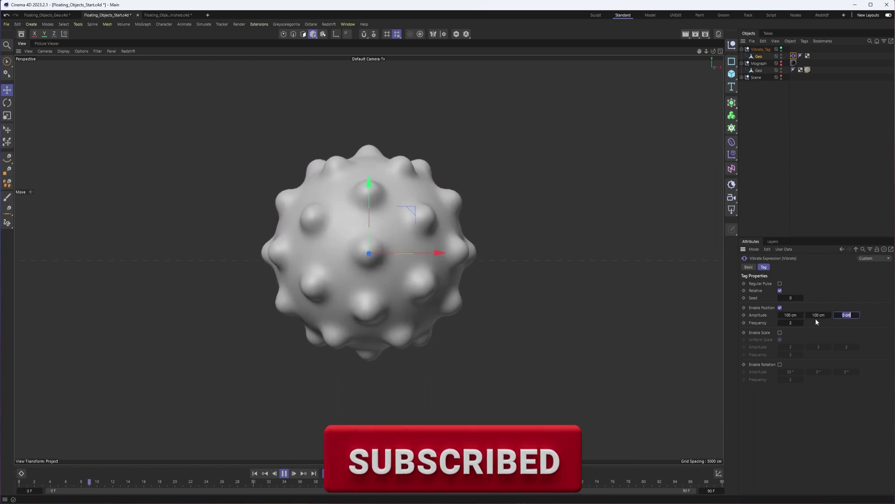
pyautogui.press('Tab')
pyautogui.write('100')
pyautogui.press('Return')
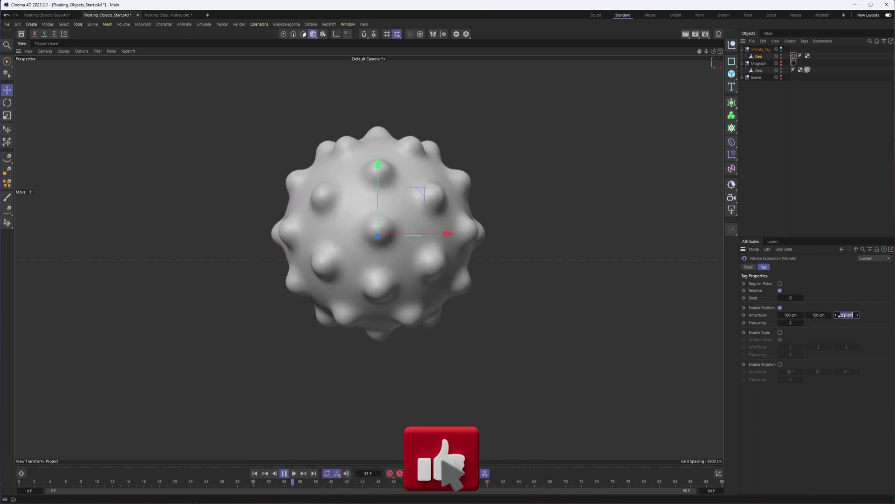
pyautogui.press('Tab')
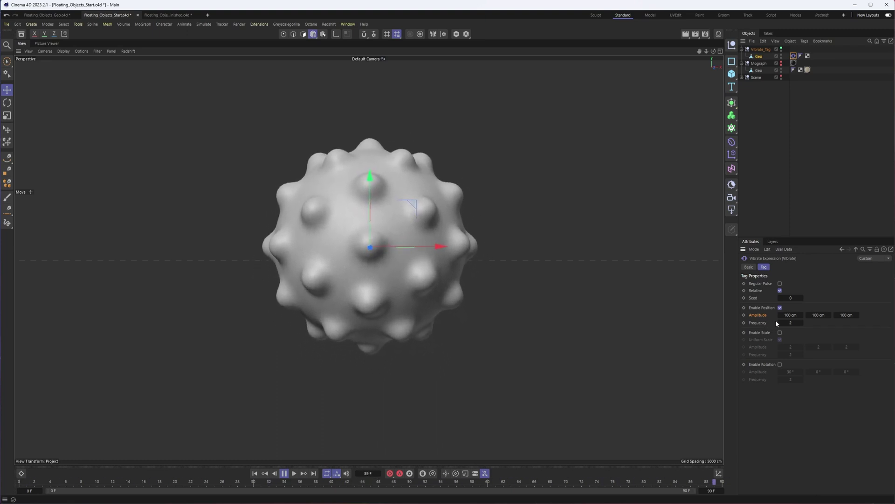
pyautogui.doubleClick(791, 323)
# Step: Set the frequency to 0.5 and the X, Y and Z position amplitudes to 500 cm
pyautogui.write('0.5')
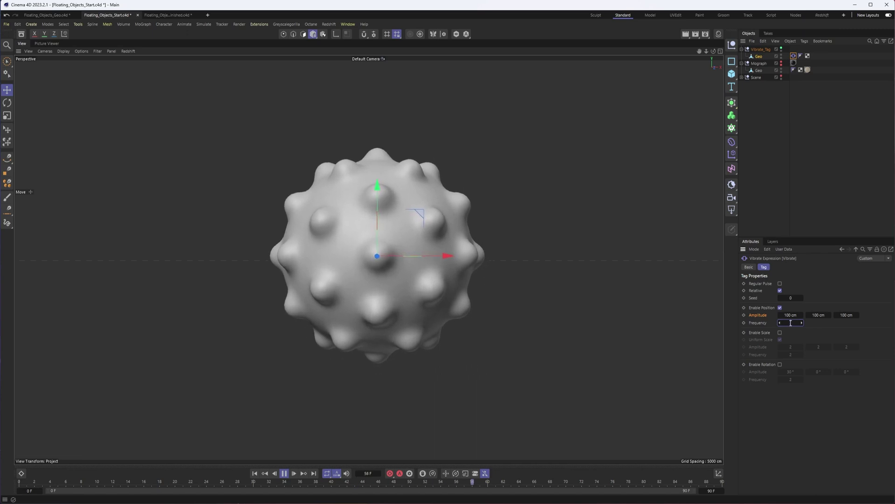
pyautogui.press('Return')
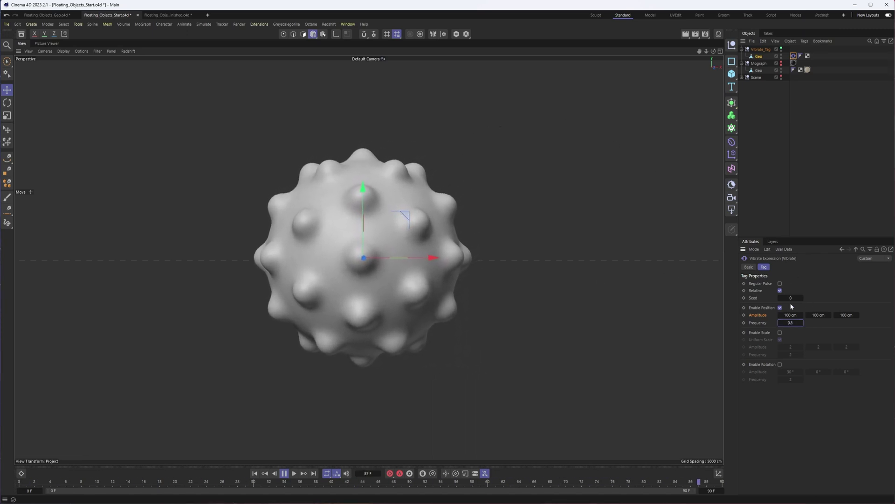
pyautogui.doubleClick(795, 314)
pyautogui.write('500')
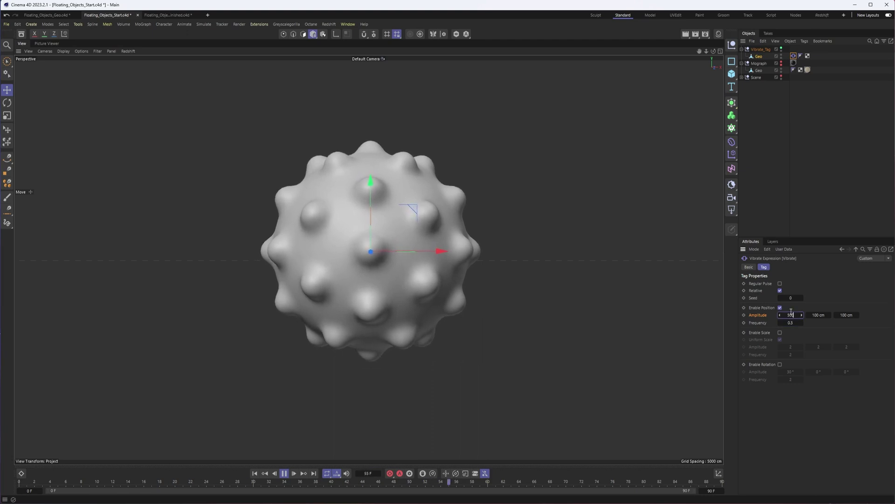
pyautogui.press('Tab')
pyautogui.write('500')
pyautogui.press('Tab')
pyautogui.write('500')
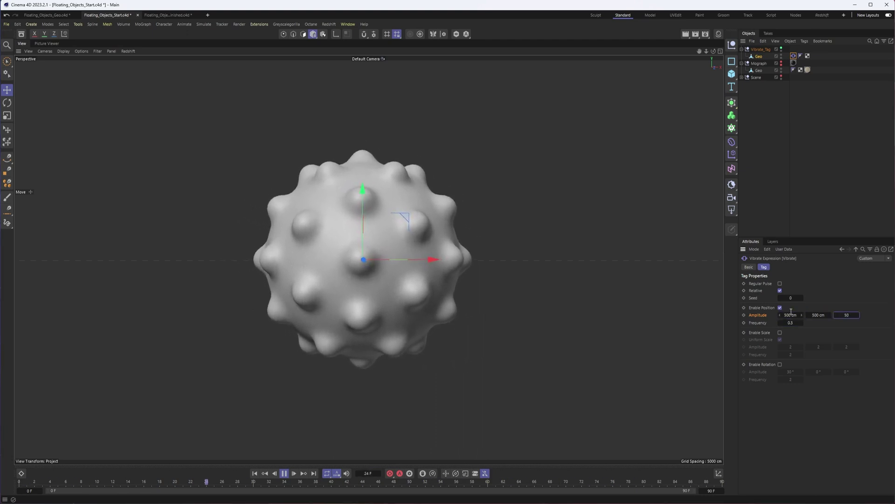
pyautogui.press('Return')
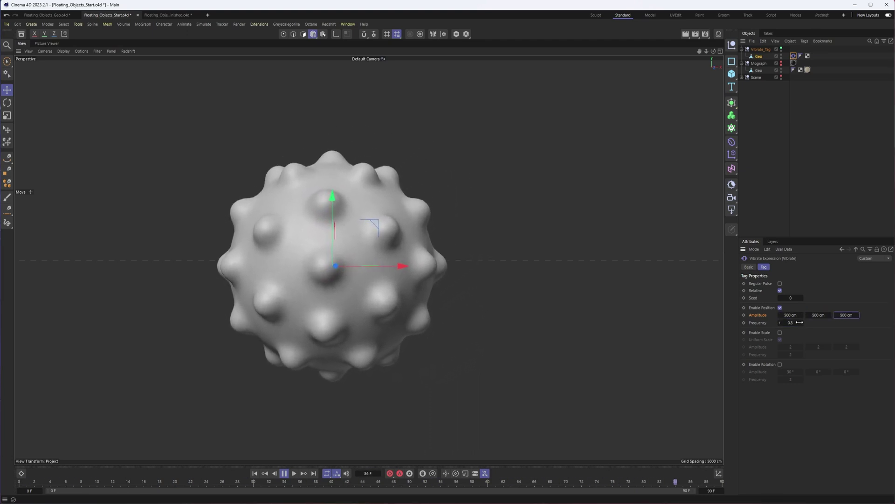
# Step: Lower the vibration frequency further to 0.1
pyautogui.doubleClick(793, 323)
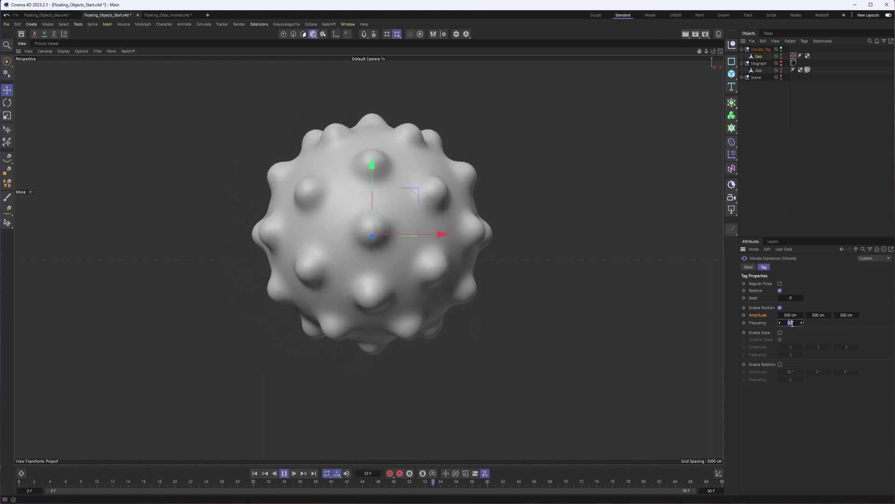
pyautogui.write('0.1')
pyautogui.press('Return')
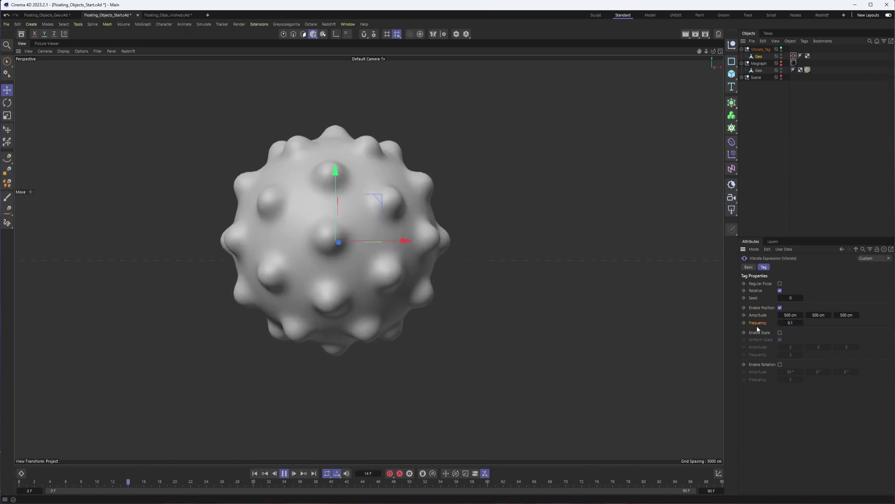
# Step: Enable Rotation in the Vibrate tag with 180° amplitude on X, Y and Z
pyautogui.click(779, 364)
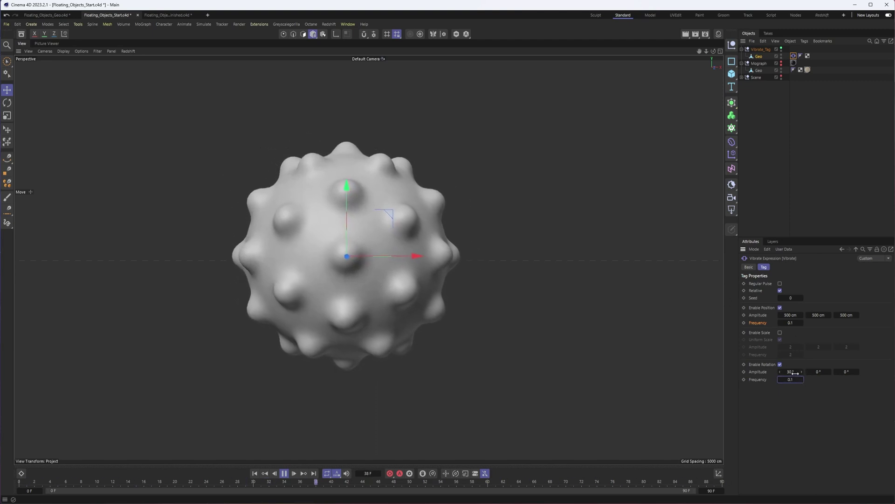
pyautogui.write('180')
pyautogui.press('Tab')
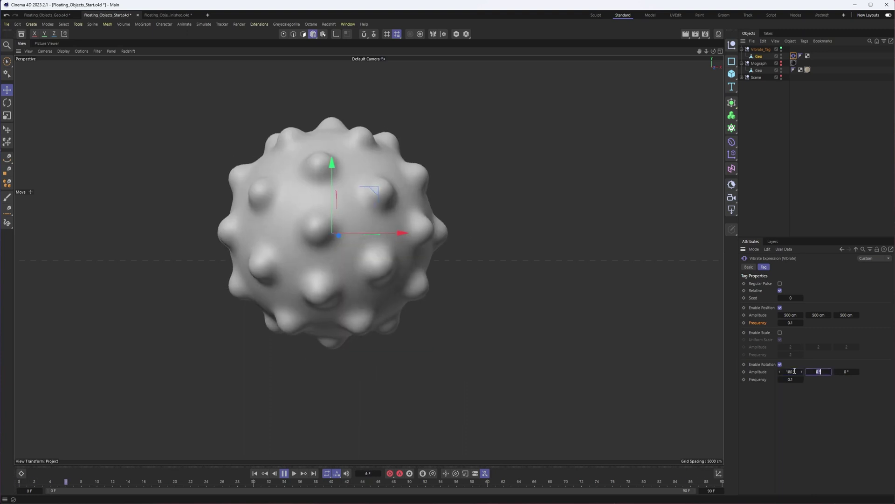
pyautogui.write('180')
pyautogui.press('Tab')
pyautogui.write('180')
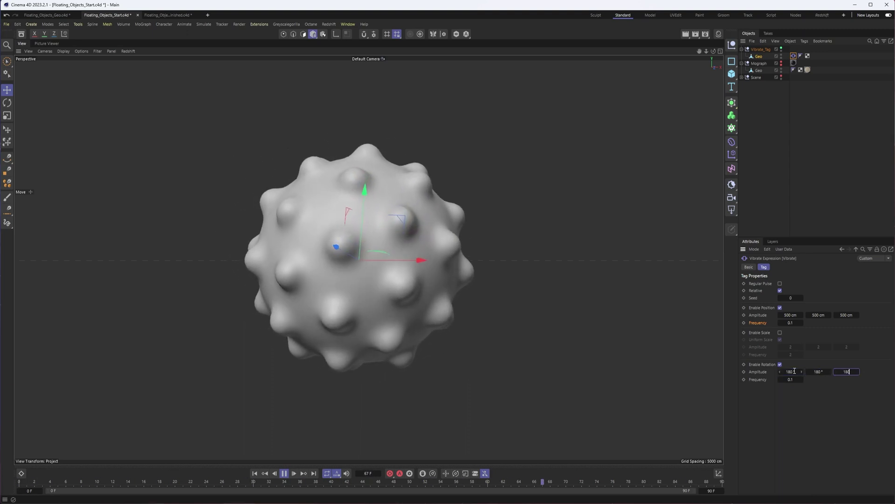
pyautogui.press('Return')
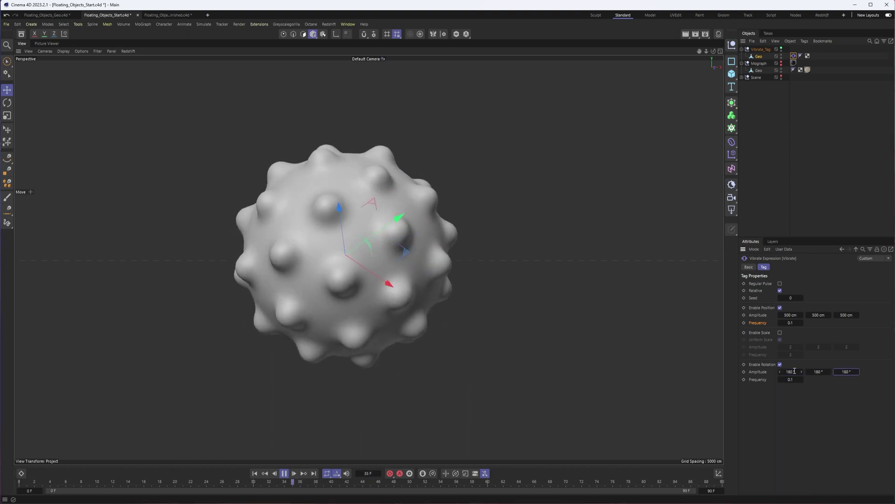
# Step: Reduce the rotation amplitudes to 90° on all axes, stop playback and select the sphere
pyautogui.doubleClick(790, 371)
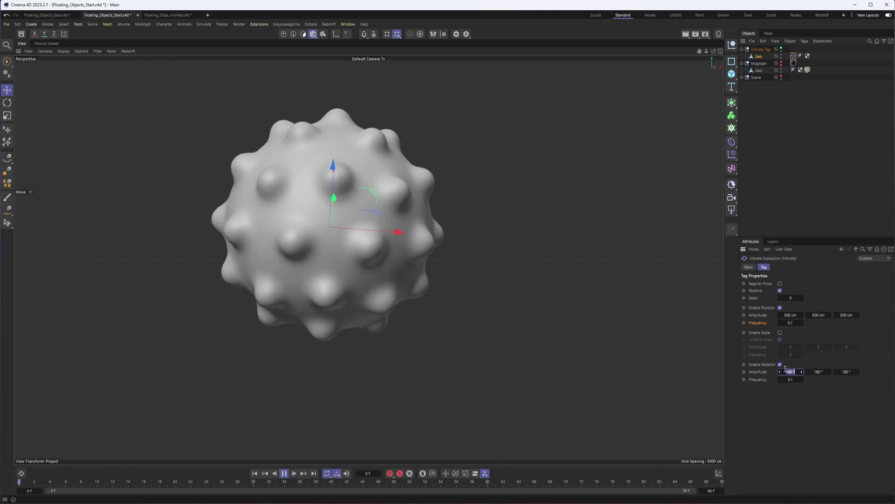
pyautogui.write('90')
pyautogui.press('Tab')
pyautogui.write('90')
pyautogui.press('Tab')
pyautogui.write('90')
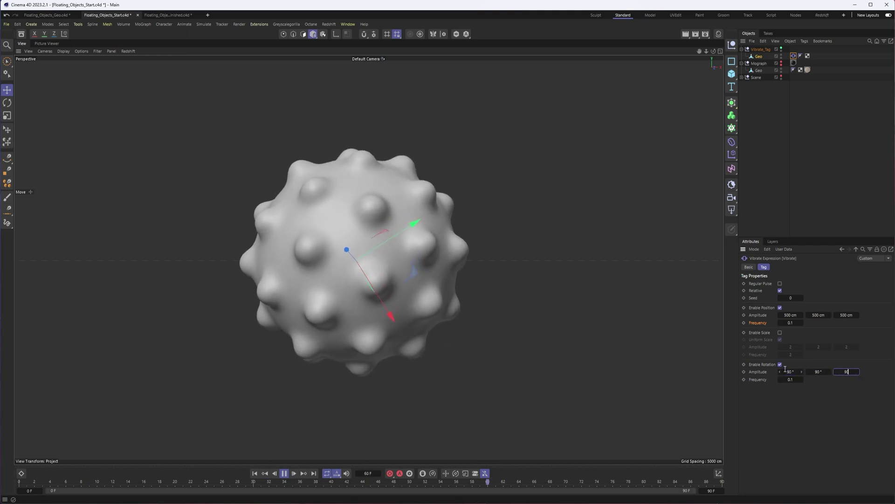
pyautogui.press('Return')
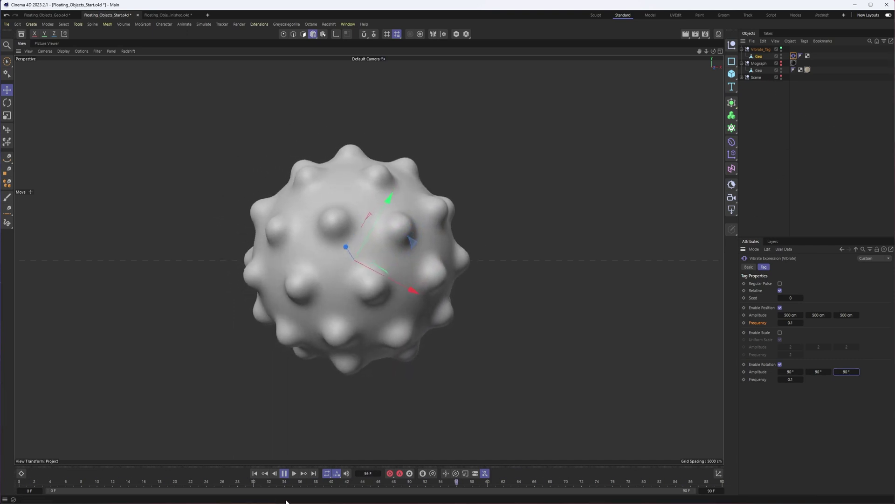
pyautogui.press('space')
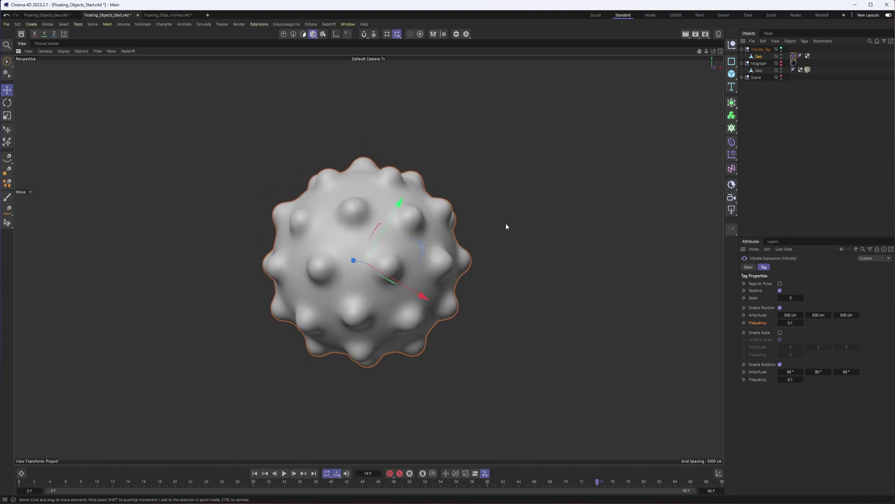
pyautogui.click(401, 253)
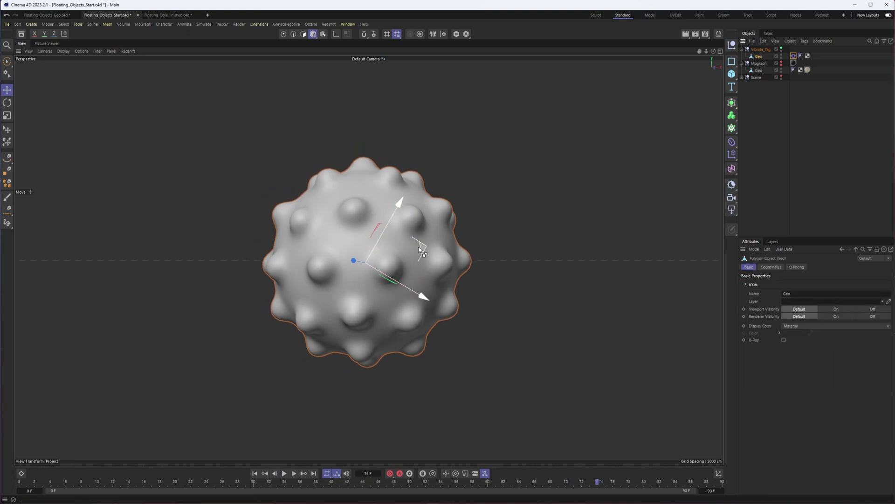
# Step: In World coordinates, Ctrl-drag copies of Geo around the central sphere and preview playback
pyautogui.click(64, 33)
pyautogui.keyDown('ctrl'); pyautogui.moveTo(413, 226); pyautogui.dragTo(119, 387); pyautogui.keyUp('ctrl')
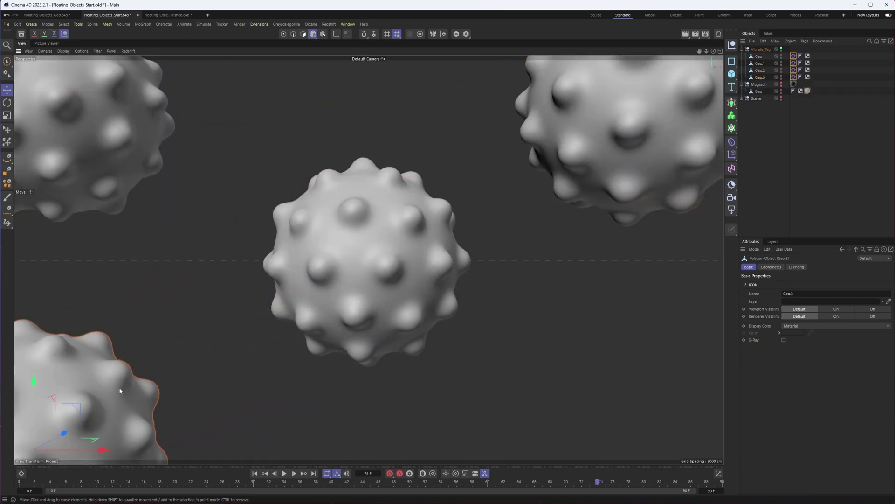
pyautogui.keyDown('ctrl'); pyautogui.moveTo(73, 410); pyautogui.dragTo(684, 429); pyautogui.keyUp('ctrl')
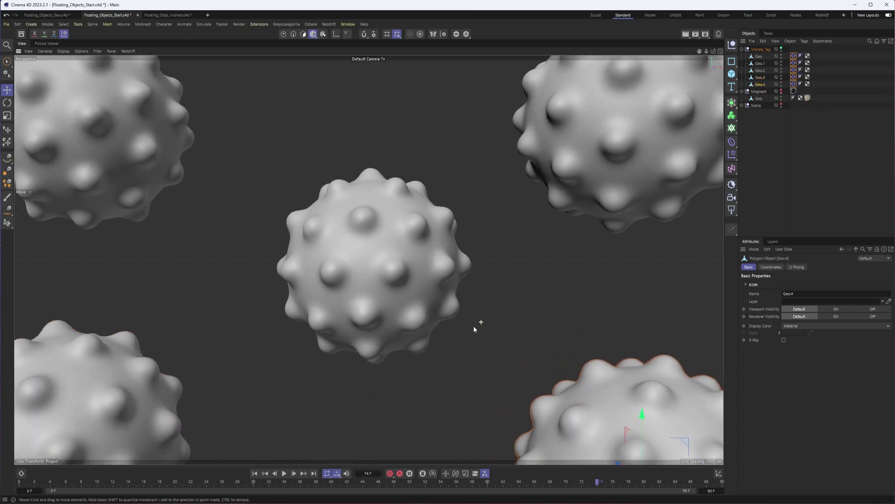
pyautogui.click(283, 474)
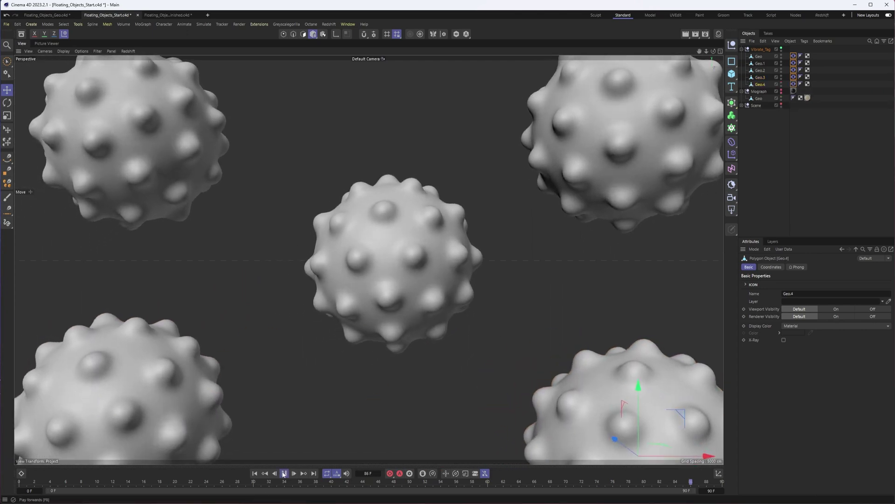
pyautogui.click(793, 56)
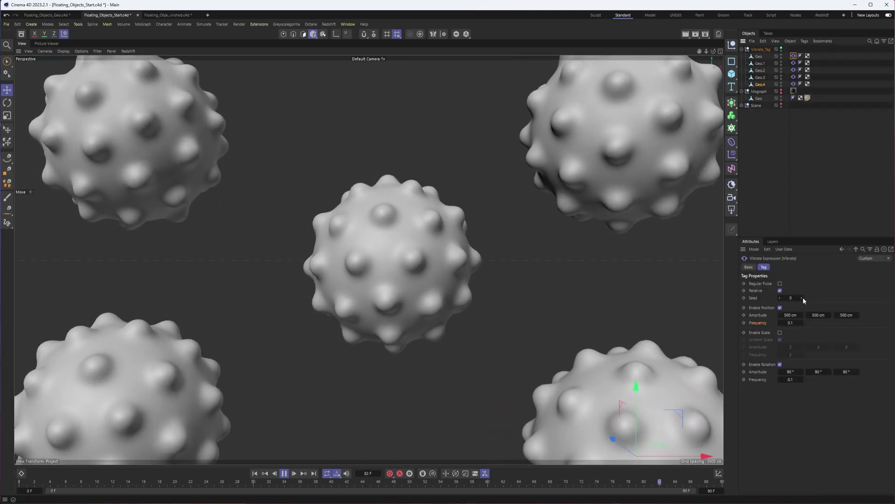
# Step: Set the Seed of all five Vibrate tags to num+1, then verify individual tags' seeds
pyautogui.keyDown('shift'); pyautogui.click(794, 83); pyautogui.keyUp('shift')
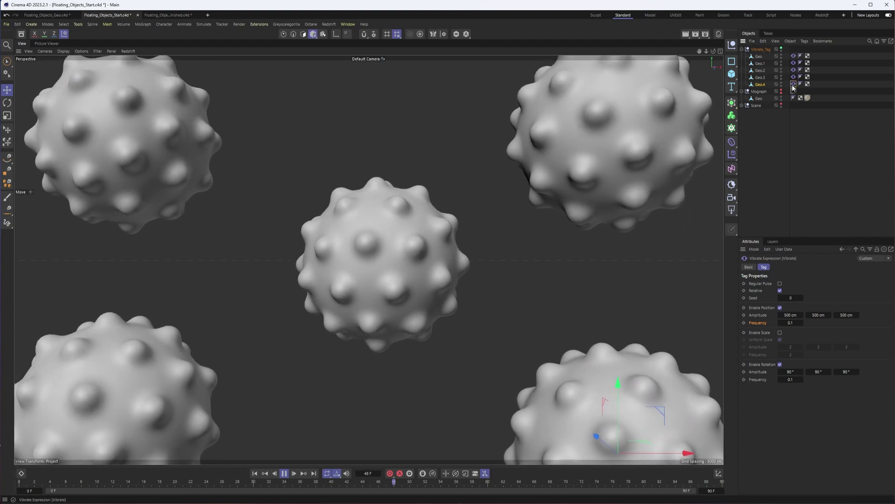
pyautogui.click(793, 299)
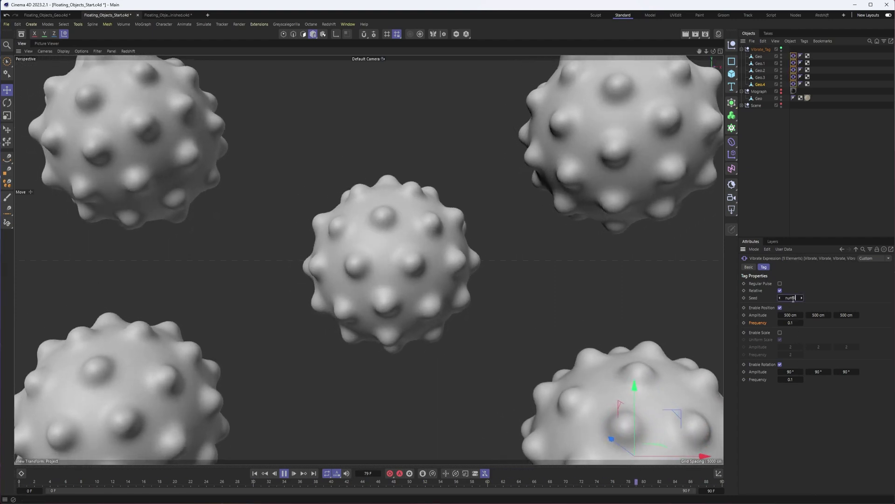
pyautogui.write('num+1')
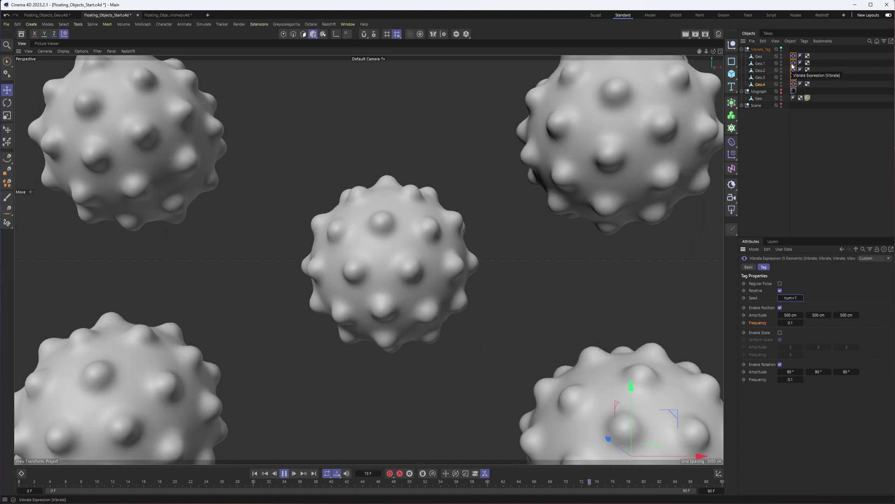
pyautogui.press('Return')
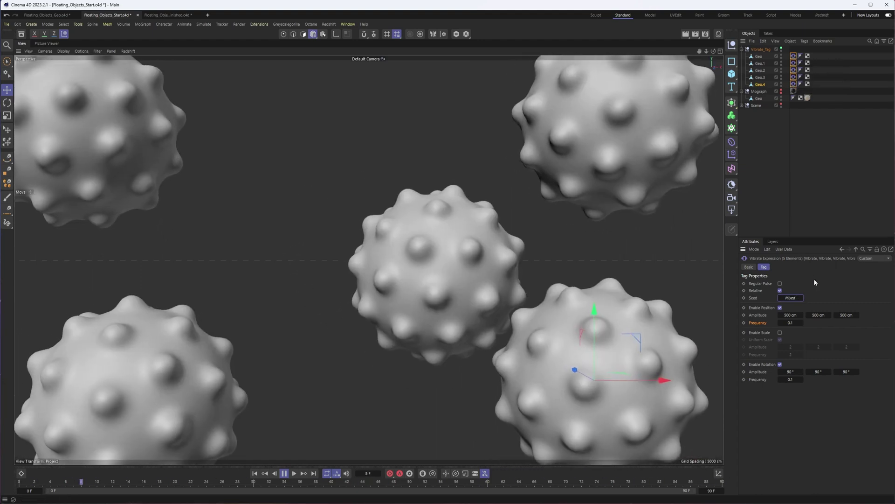
pyautogui.click(793, 57)
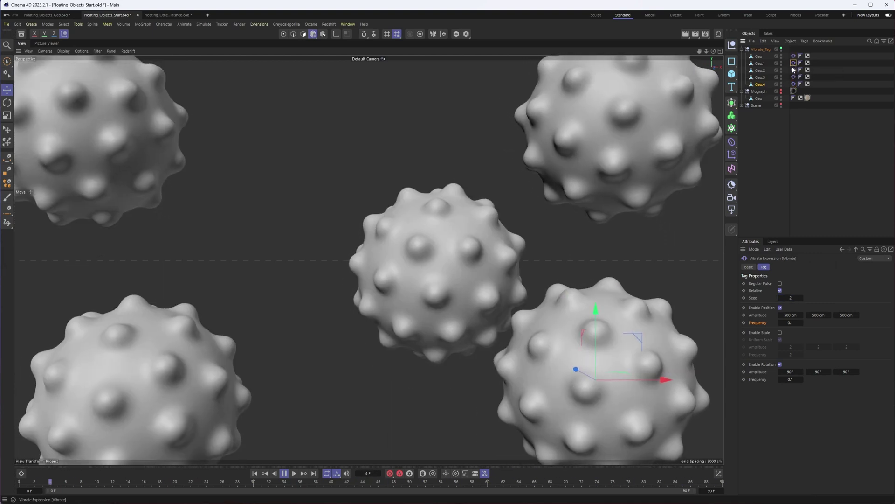
pyautogui.click(794, 70)
pyautogui.click(793, 84)
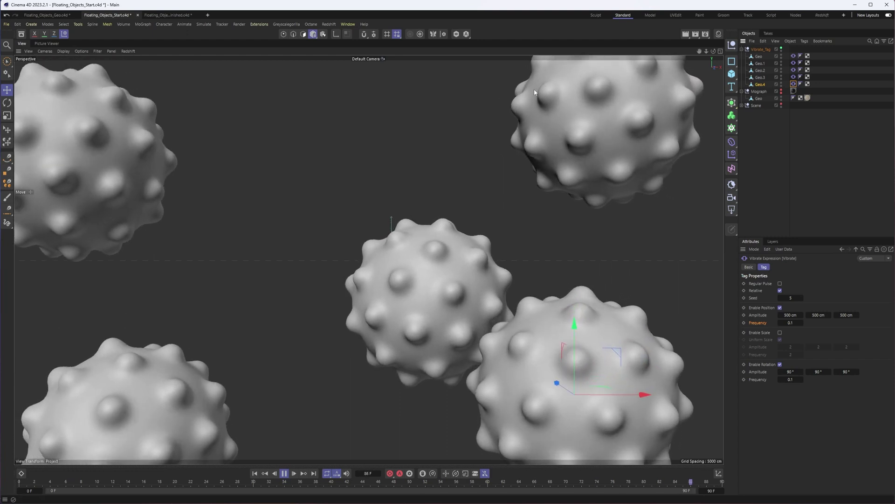
# Step: Hide the vibrating spheres group, show the Mograph sphere and put Geo inside a Cloner
pyautogui.click(742, 49)
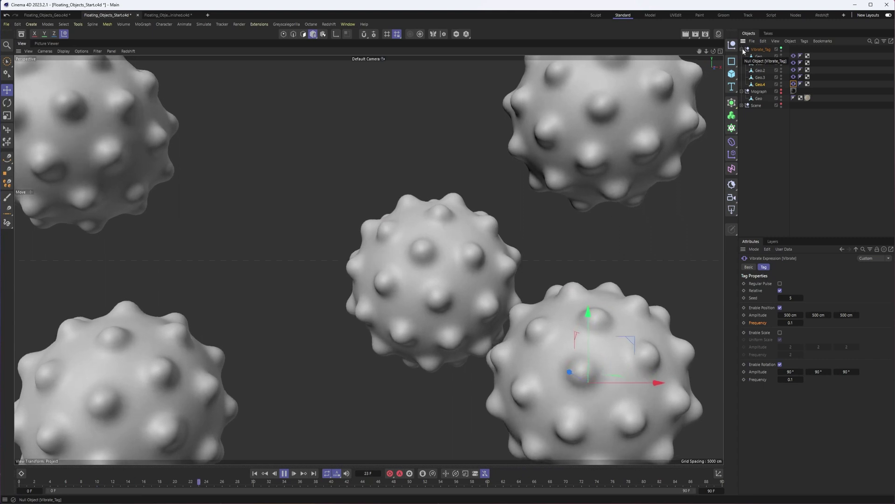
pyautogui.click(782, 48)
pyautogui.click(782, 56)
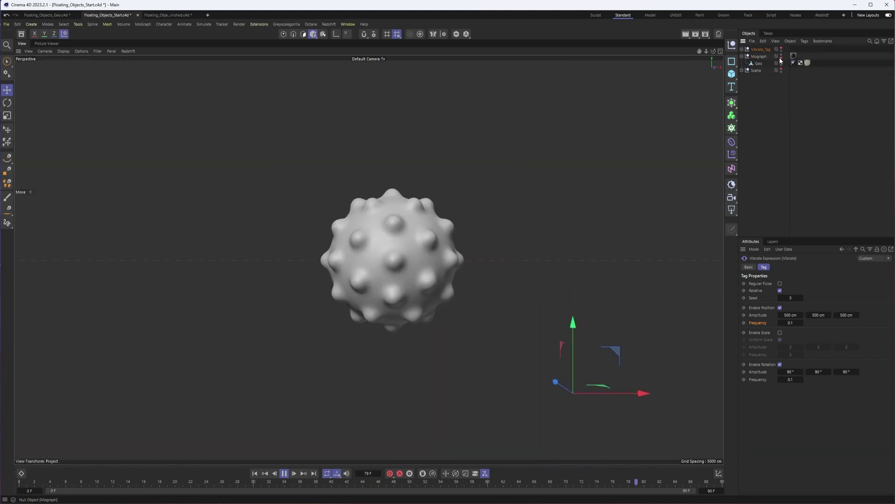
pyautogui.click(612, 260)
pyautogui.click(759, 64)
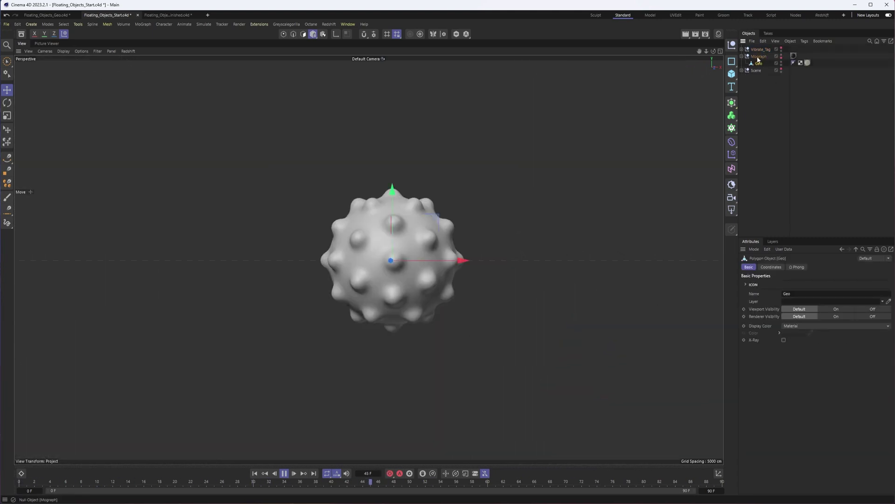
pyautogui.keyDown('alt'); pyautogui.click(732, 129); pyautogui.keyUp('alt')
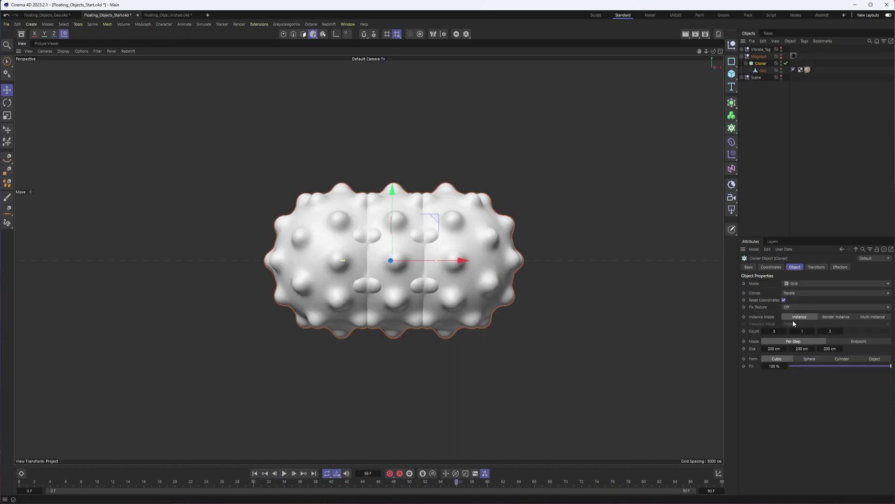
# Step: Set the Cloner grid to 3 × 3 × 2 clones, sized about 1262 × 961 × 1649 cm
pyautogui.moveTo(790, 347); pyautogui.dragTo(842, 350)
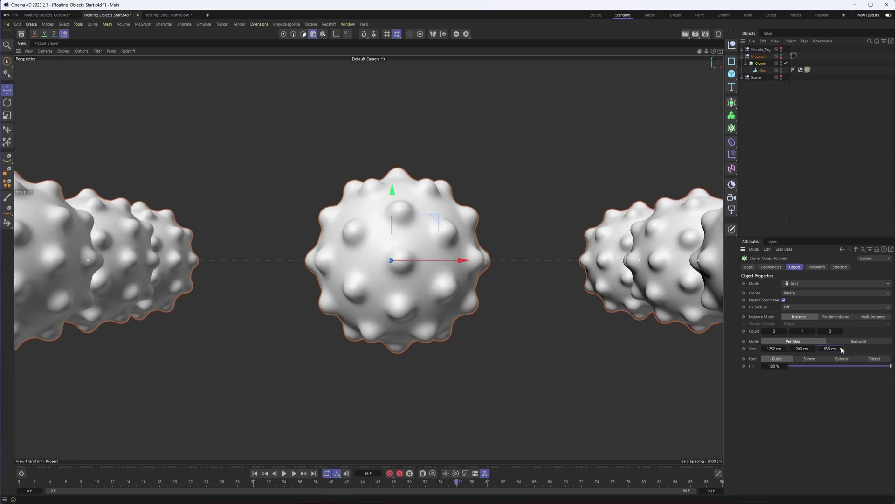
pyautogui.click(814, 331)
pyautogui.click(815, 332)
pyautogui.click(820, 331)
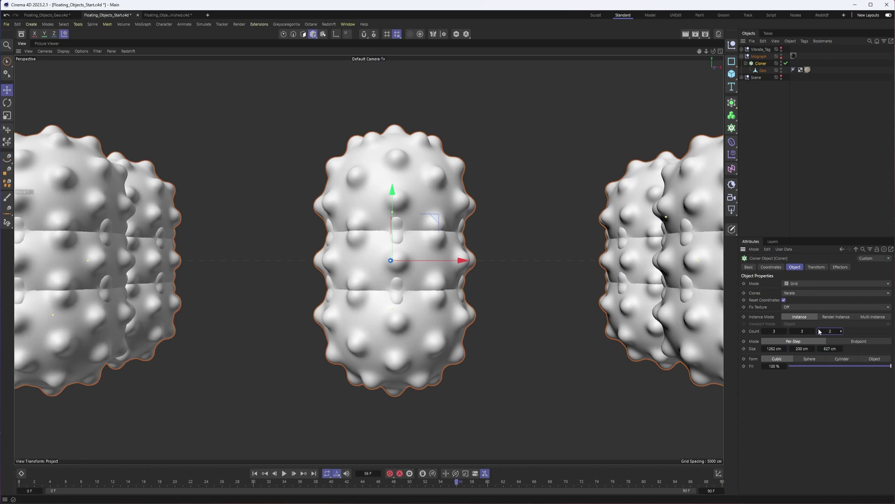
pyautogui.moveTo(815, 350); pyautogui.dragTo(817, 349)
pyautogui.keyDown('alt'); pyautogui.moveTo(474, 310); pyautogui.dragTo(425, 287); pyautogui.keyUp('alt')
pyautogui.moveTo(842, 351); pyautogui.dragTo(843, 351)
pyautogui.moveTo(490, 299)
pyautogui.keyDown('alt'); pyautogui.mouseDown()
pyautogui.moveTo(396, 288)
pyautogui.moveTo(647, 251)
pyautogui.moveTo(502, 265)
pyautogui.moveTo(475, 291)
pyautogui.mouseUp(); pyautogui.keyUp('alt')
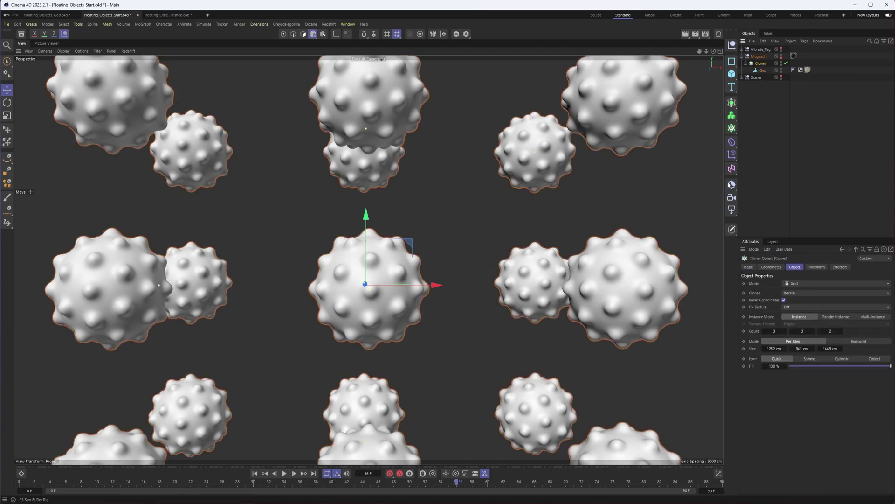
# Step: Add a Random effector named Random_POS inside Mograph, above the Cloner
pyautogui.click(731, 155)
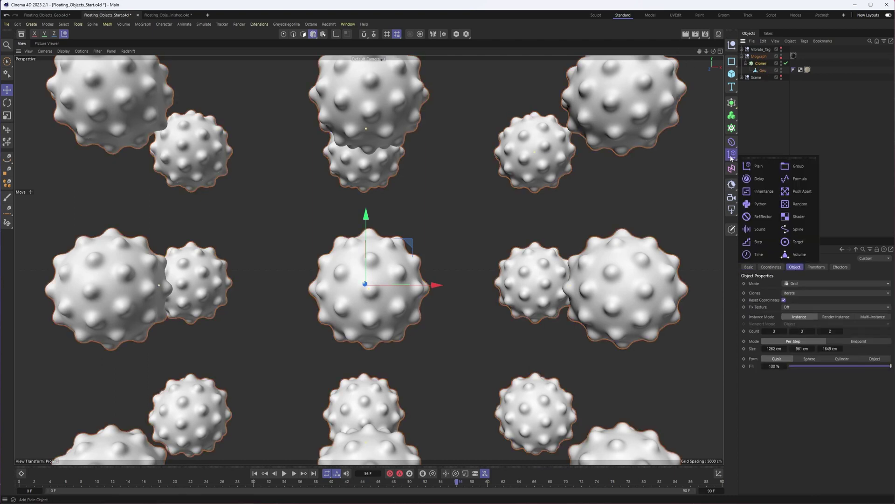
pyautogui.click(799, 206)
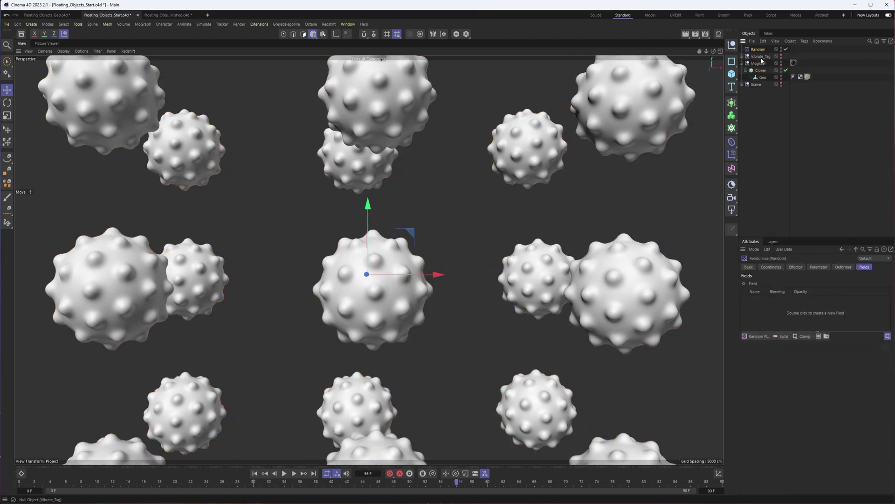
pyautogui.doubleClick(759, 57)
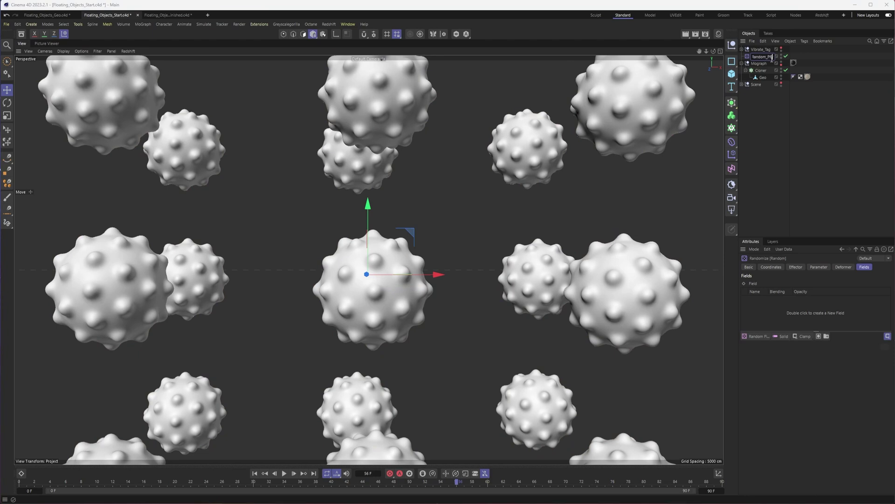
pyautogui.press('Return')
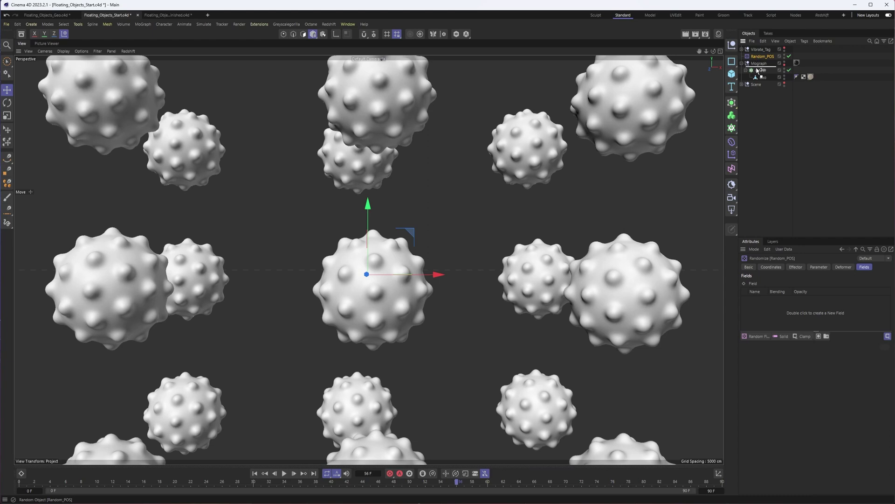
pyautogui.moveTo(758, 69); pyautogui.dragTo(759, 69)
# Step: Give Random_POS position 338/364/373 cm, random rotation, and uniform scale 0.28
pyautogui.click(820, 268)
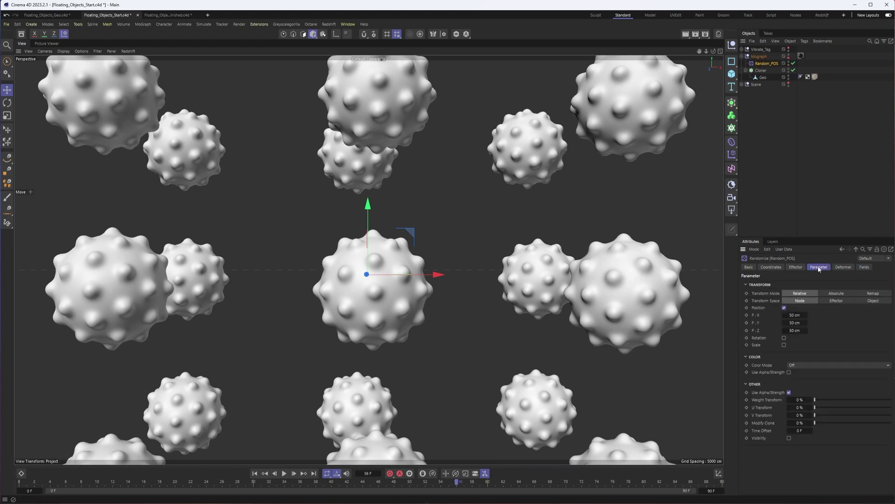
pyautogui.moveTo(805, 317); pyautogui.dragTo(805, 332)
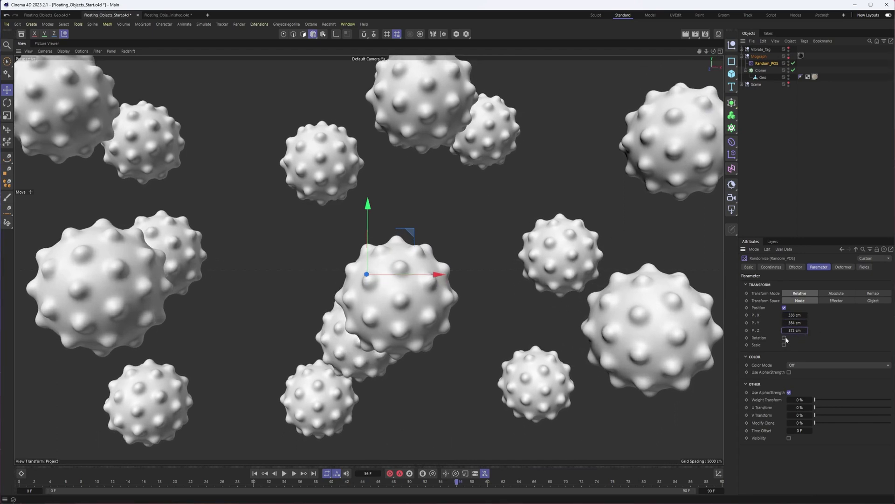
pyautogui.click(784, 338)
pyautogui.moveTo(806, 344); pyautogui.dragTo(810, 359)
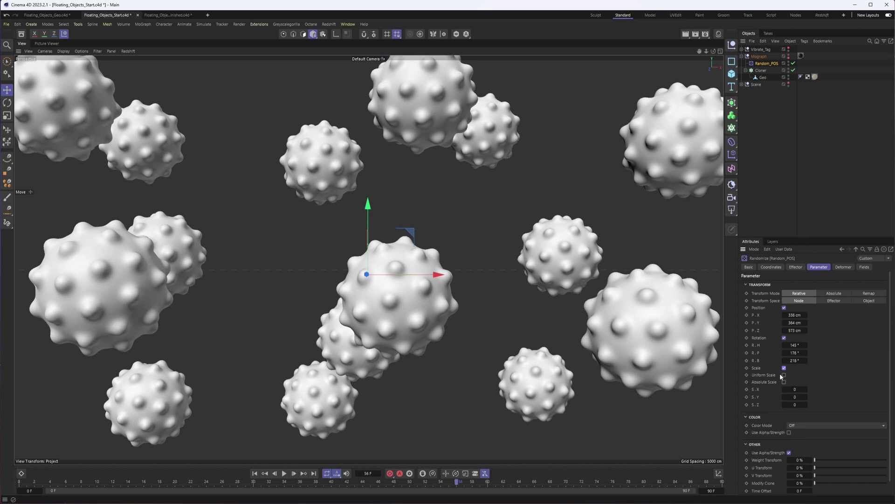
pyautogui.click(784, 375)
pyautogui.moveTo(805, 391); pyautogui.dragTo(807, 391)
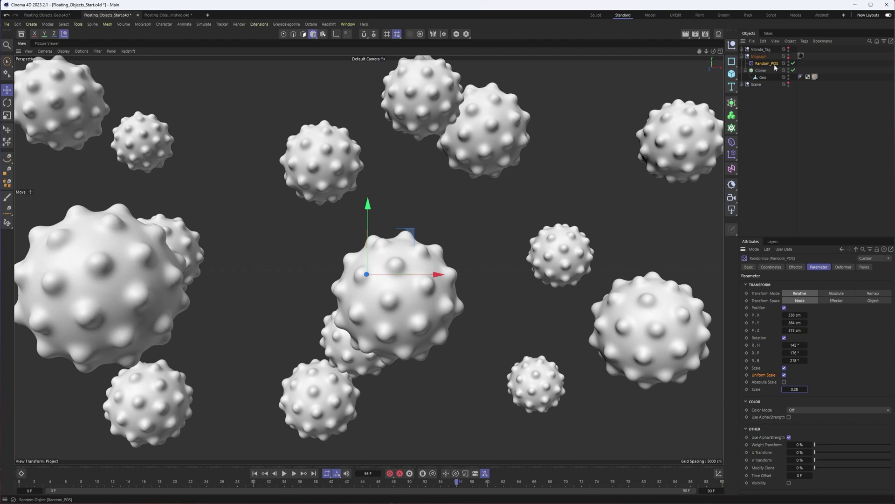
pyautogui.click(781, 119)
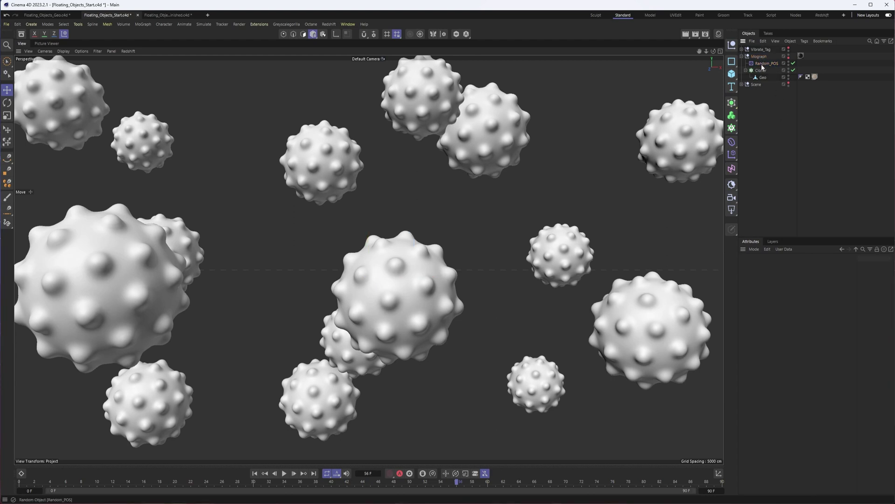
pyautogui.click(765, 63)
pyautogui.click(760, 71)
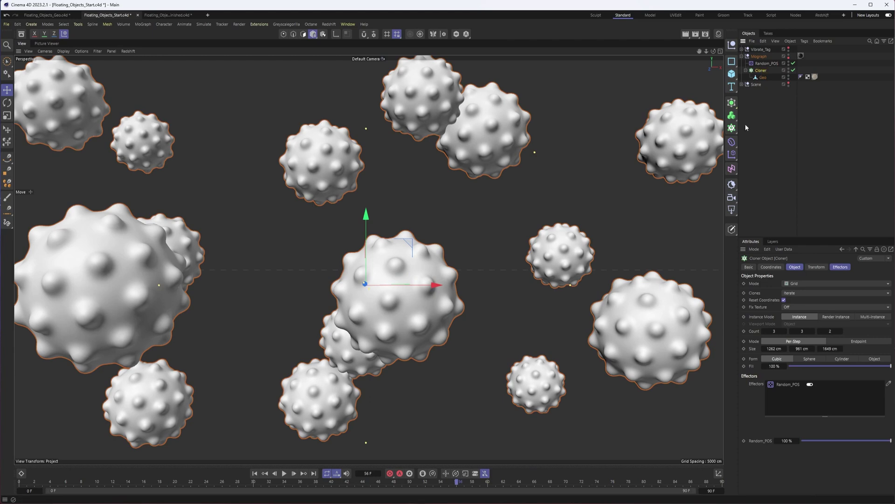
# Step: Add a second Random effector, Random_Anim, with 100/90/78 cm position and 91°/86°/137° rotation offsets
pyautogui.click(731, 159)
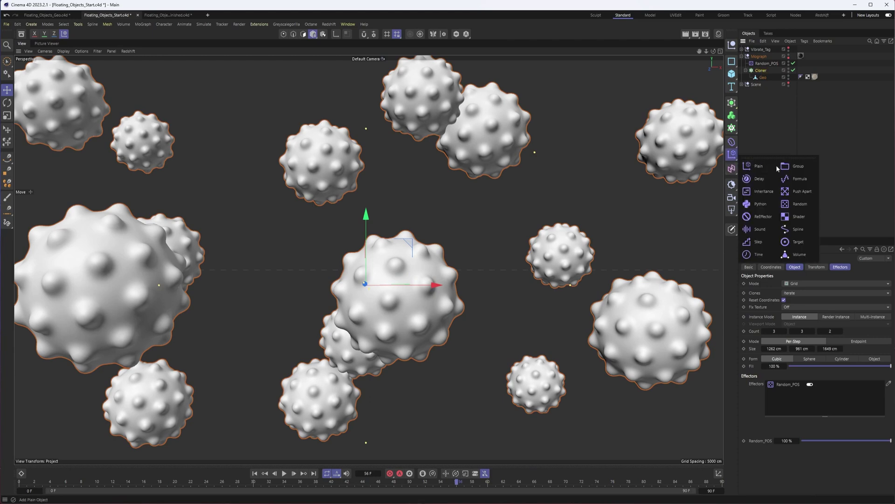
pyautogui.click(795, 204)
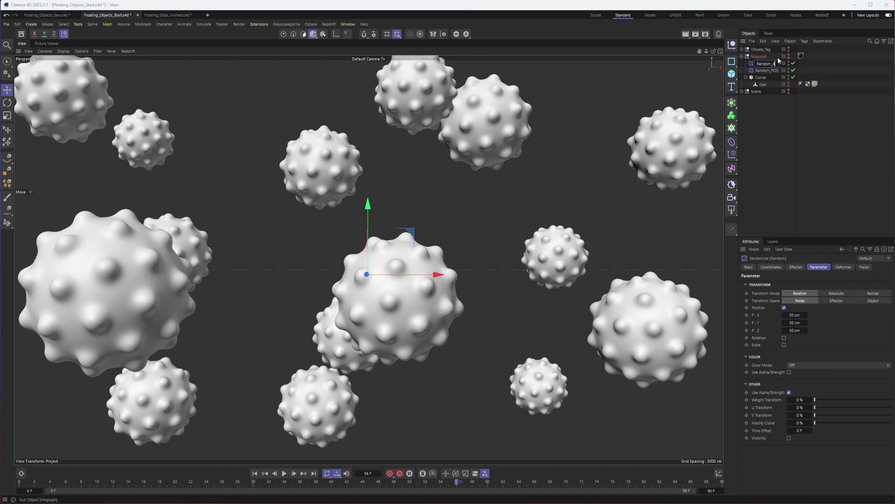
pyautogui.press('Return')
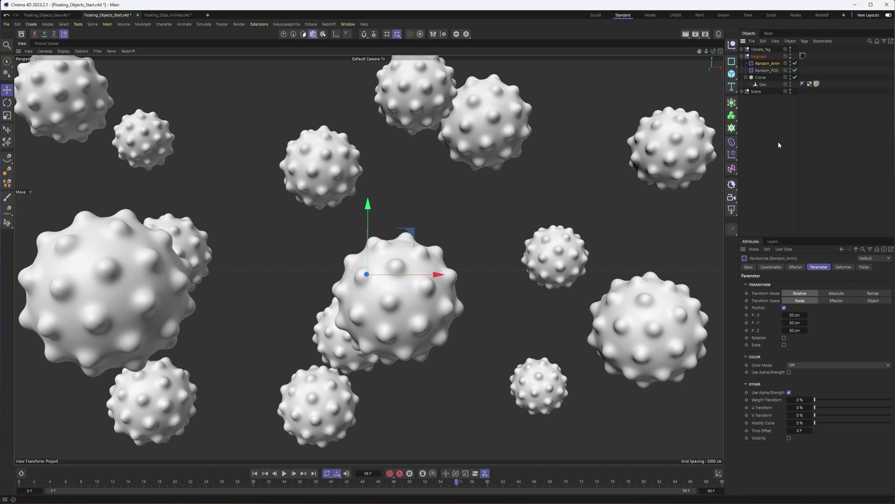
pyautogui.moveTo(806, 317); pyautogui.dragTo(808, 363)
pyautogui.click(785, 338)
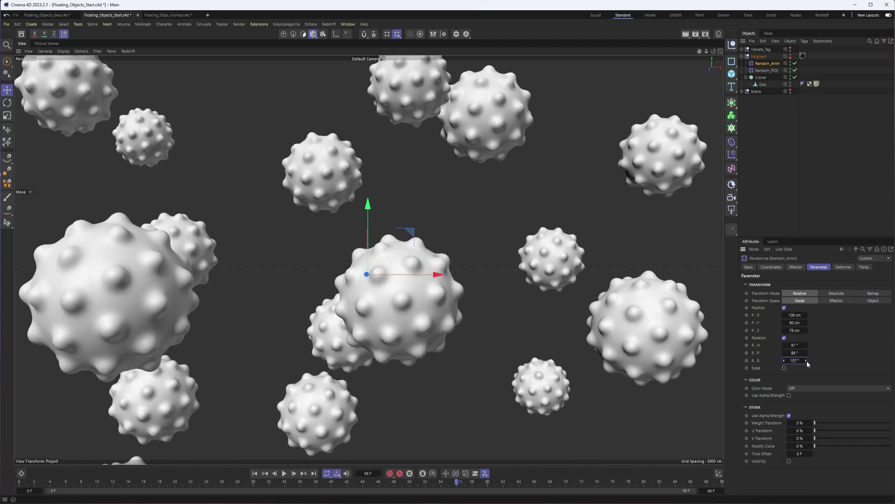
# Step: Switch Random_Anim's randomness mode to Noise with a 10% animation speed
pyautogui.click(796, 268)
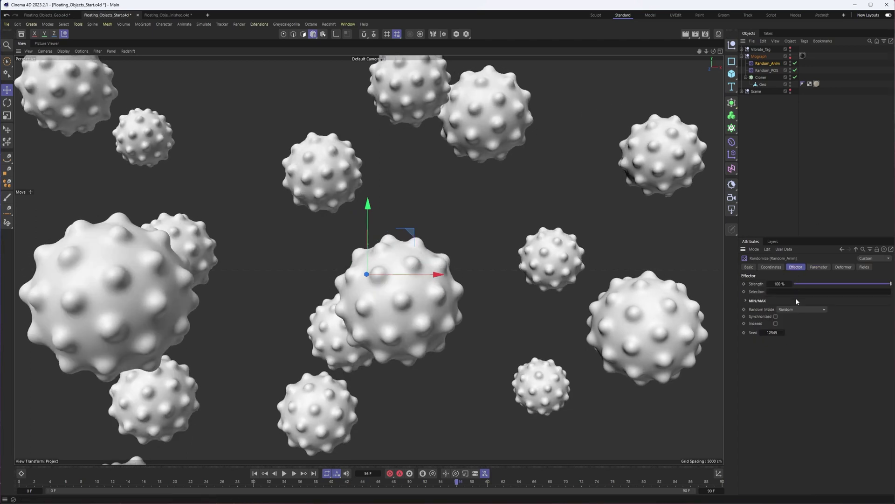
pyautogui.click(798, 310)
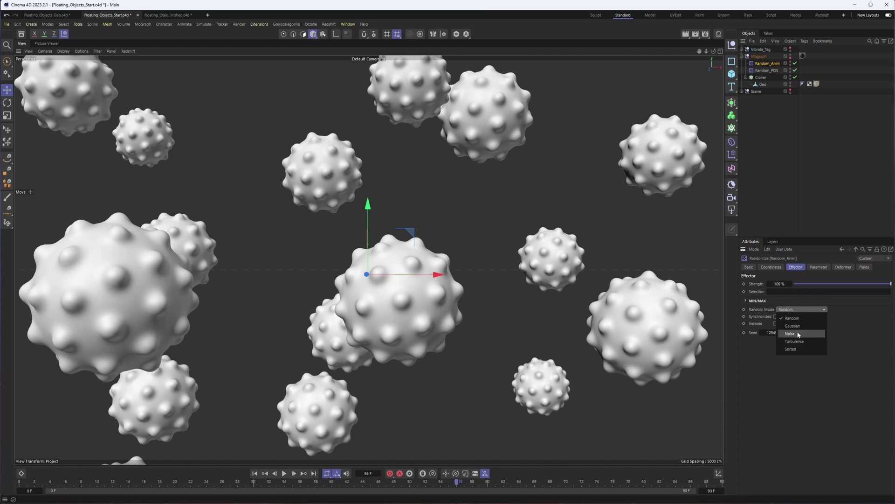
pyautogui.click(799, 334)
pyautogui.click(794, 309)
pyautogui.click(797, 341)
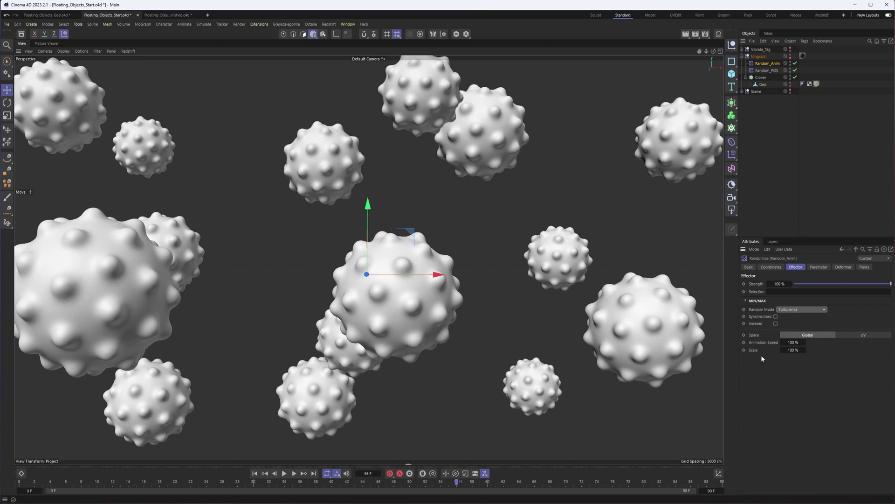
pyautogui.click(797, 335)
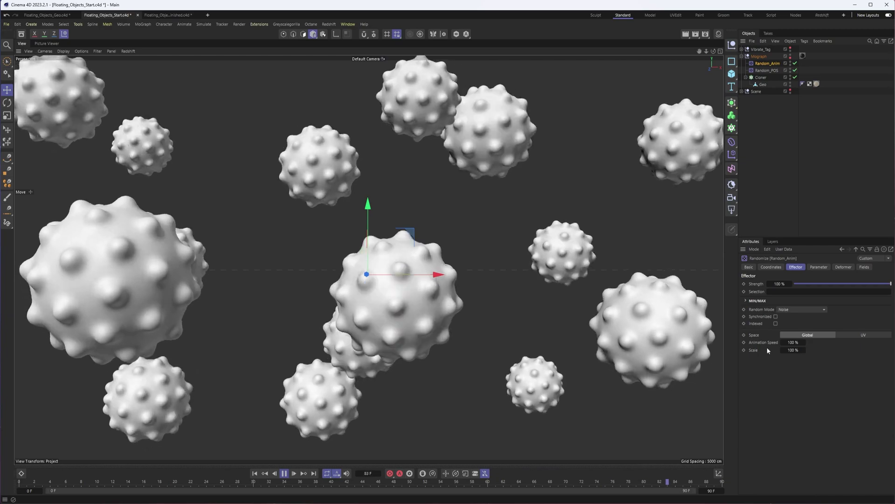
pyautogui.doubleClick(788, 342)
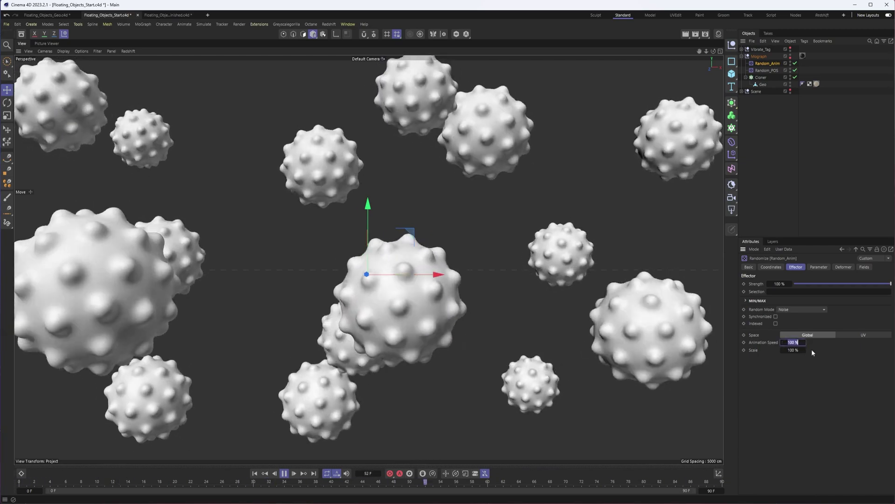
pyautogui.write('10')
pyautogui.press('Return')
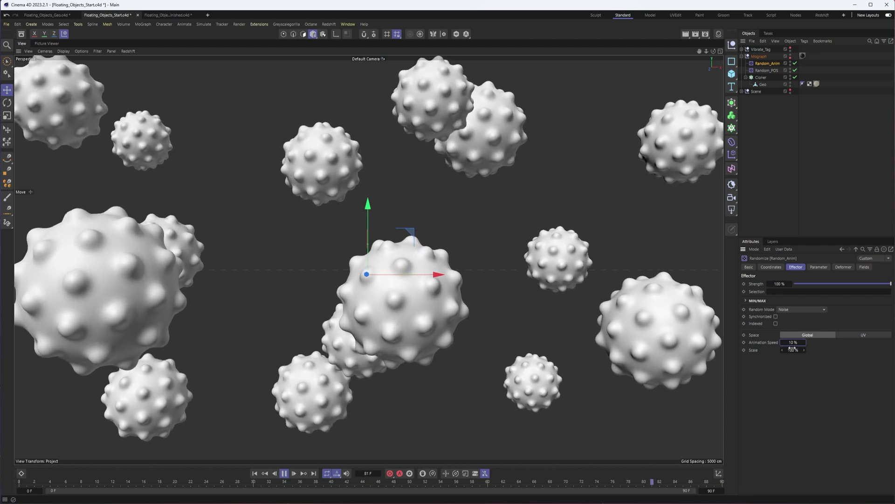
# Step: Lower the animation speed to 5% and raise the random vertical offset to 209 cm
pyautogui.click(819, 267)
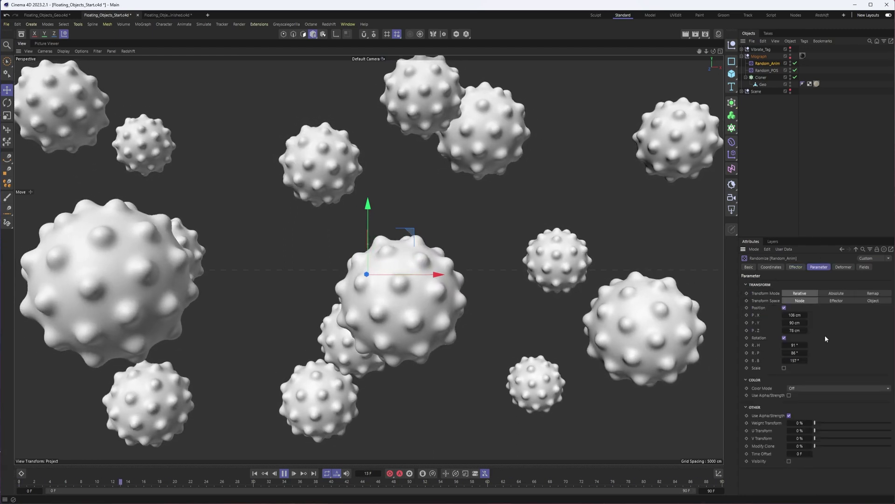
pyautogui.click(795, 268)
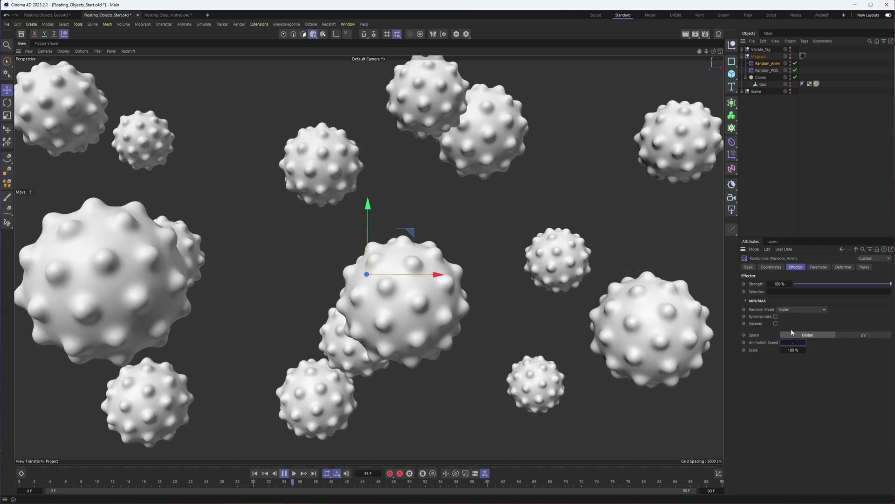
pyautogui.write('5')
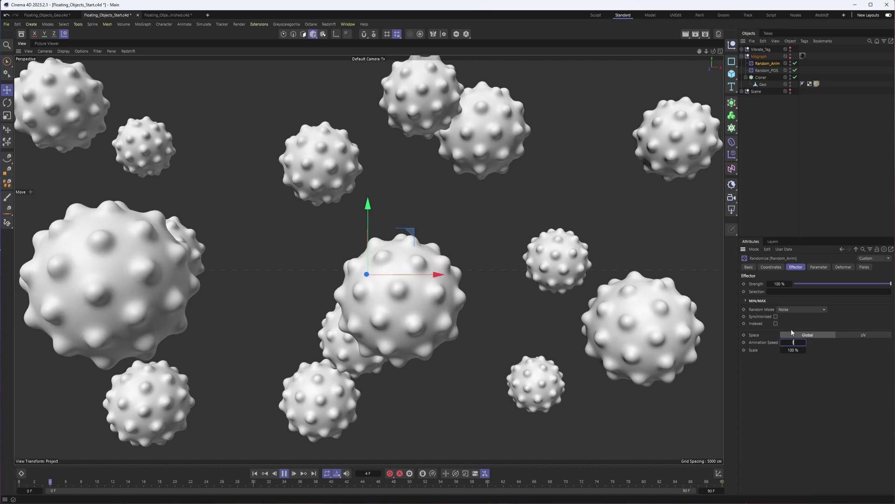
pyautogui.click(817, 267)
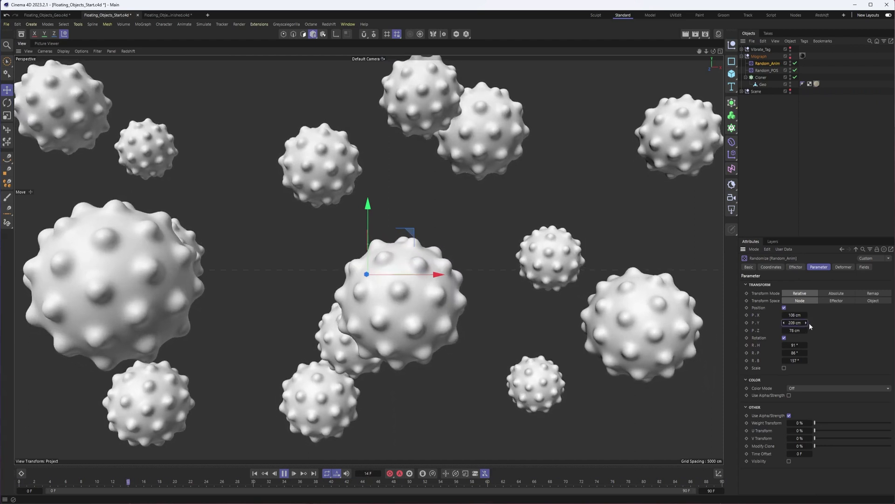
pyautogui.moveTo(809, 322)
pyautogui.mouseDown()
pyautogui.moveTo(807, 313)
pyautogui.moveTo(810, 328)
pyautogui.mouseUp()
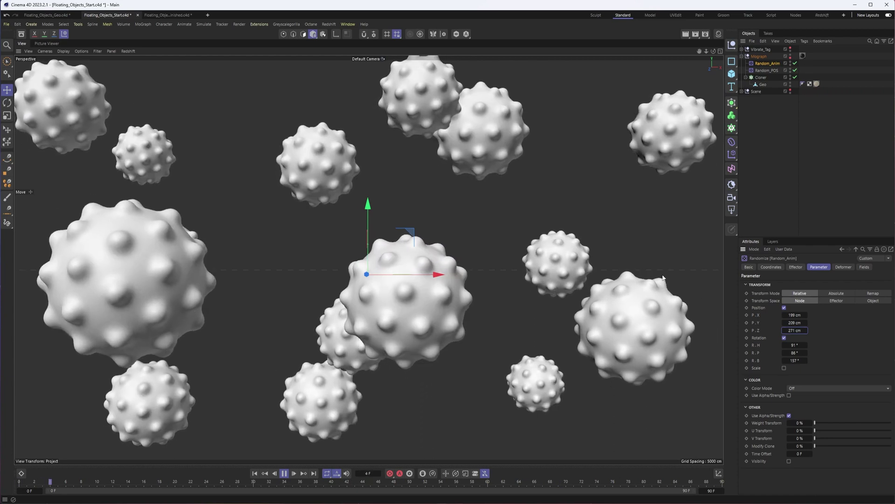
# Step: Set Random_Anim's noise Scale to 500%
pyautogui.click(801, 267)
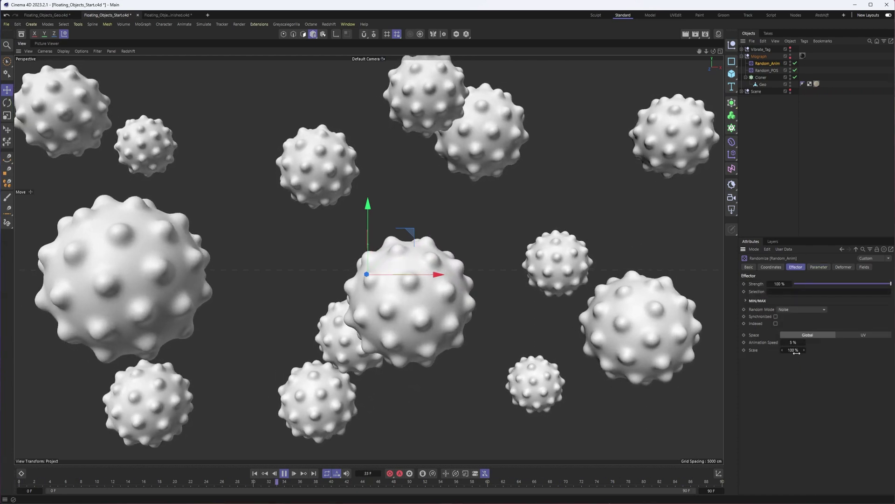
pyautogui.click(797, 349)
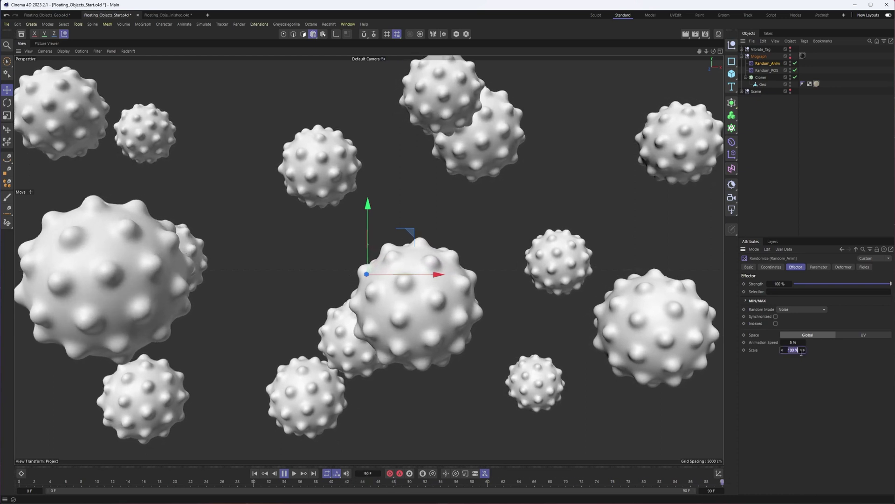
pyautogui.write('500')
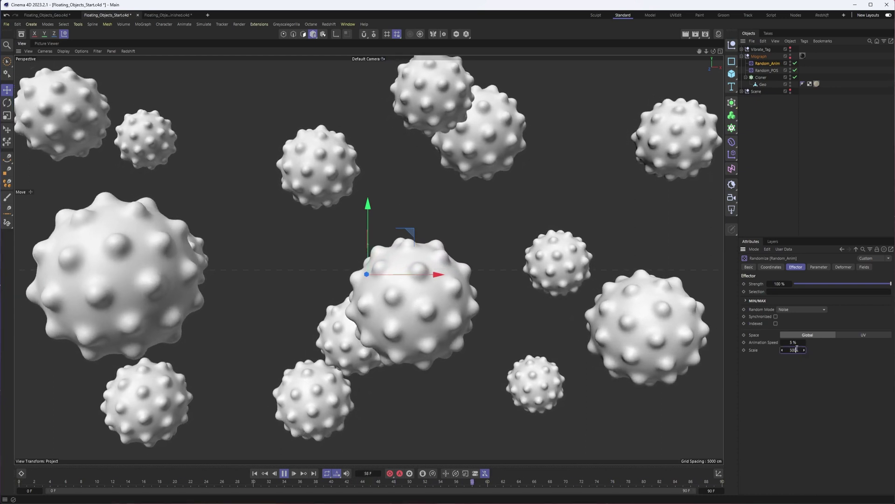
pyautogui.press('Return')
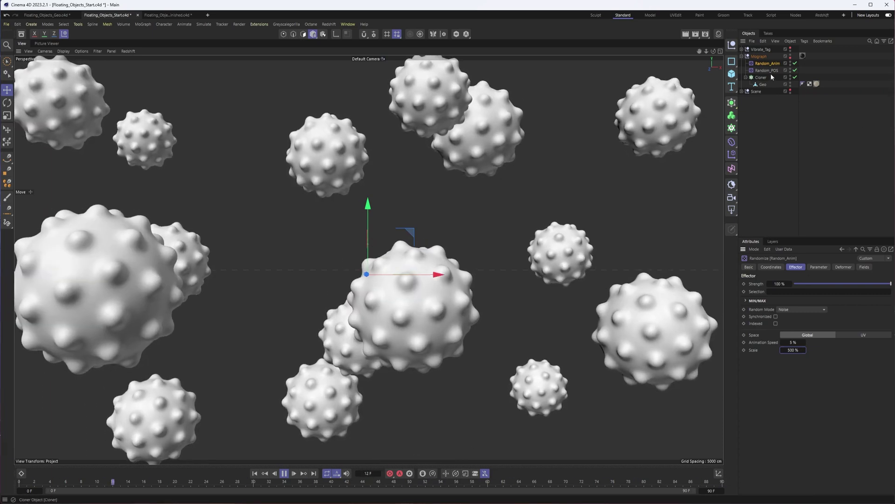
# Step: Disable Random_Anim and add a Plain effector to the Cloner
pyautogui.click(795, 63)
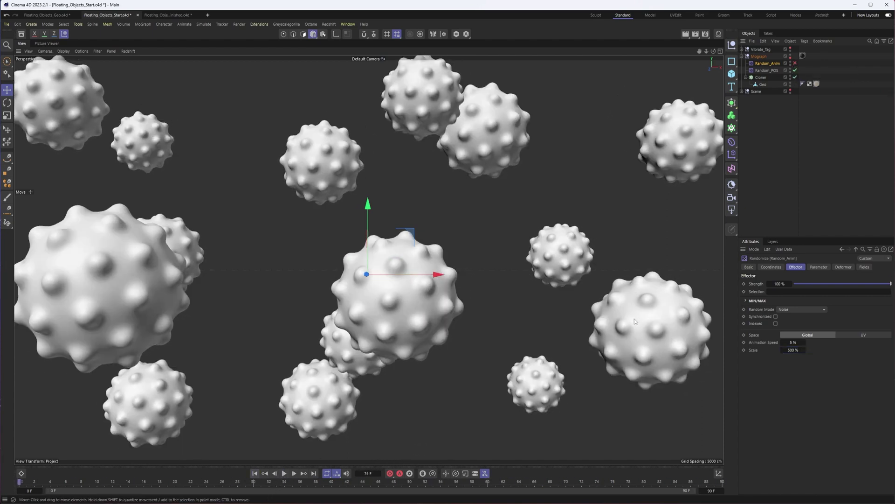
pyautogui.click(758, 78)
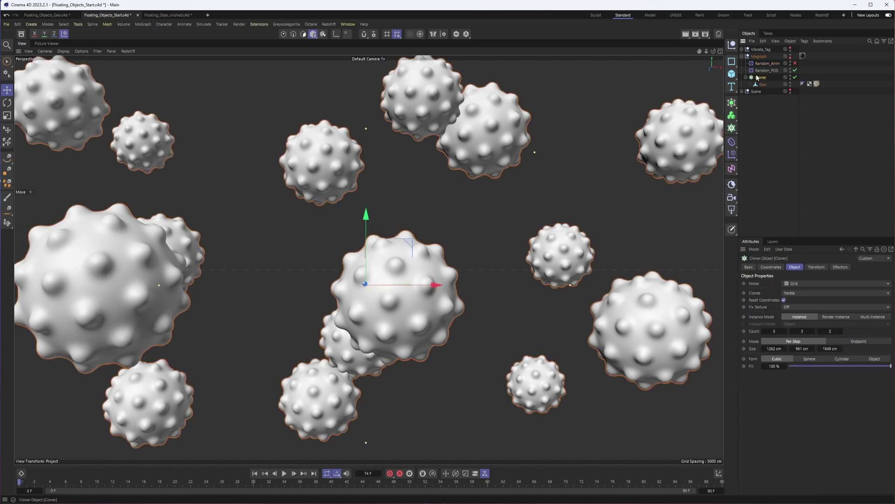
pyautogui.click(733, 155)
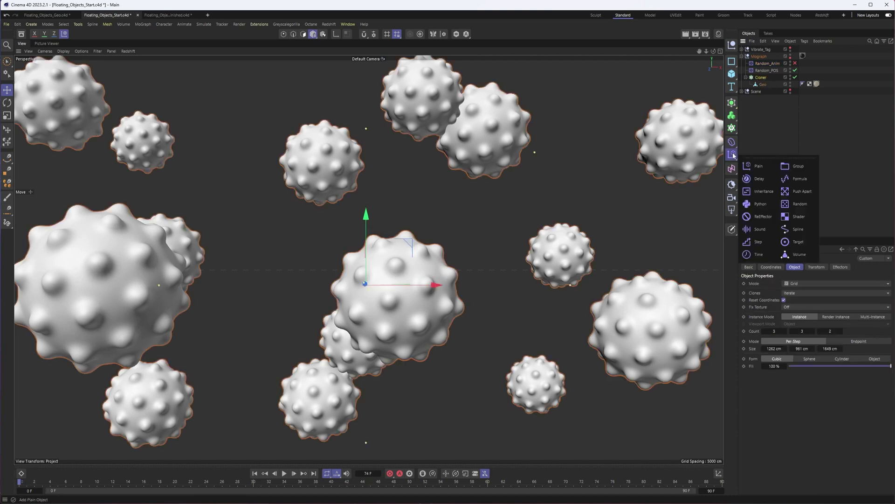
pyautogui.click(754, 166)
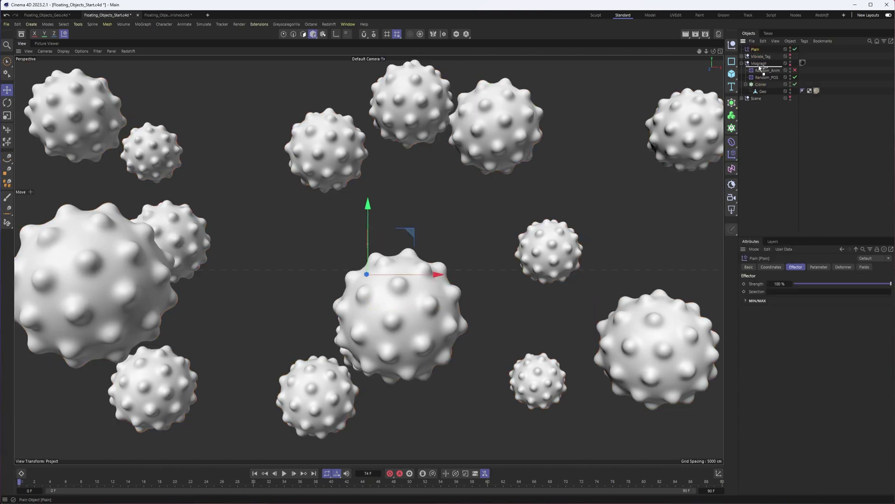
# Step: Give the Plain effector 201/248/220 cm position and 129°/133°/139° rotation offsets
pyautogui.click(819, 267)
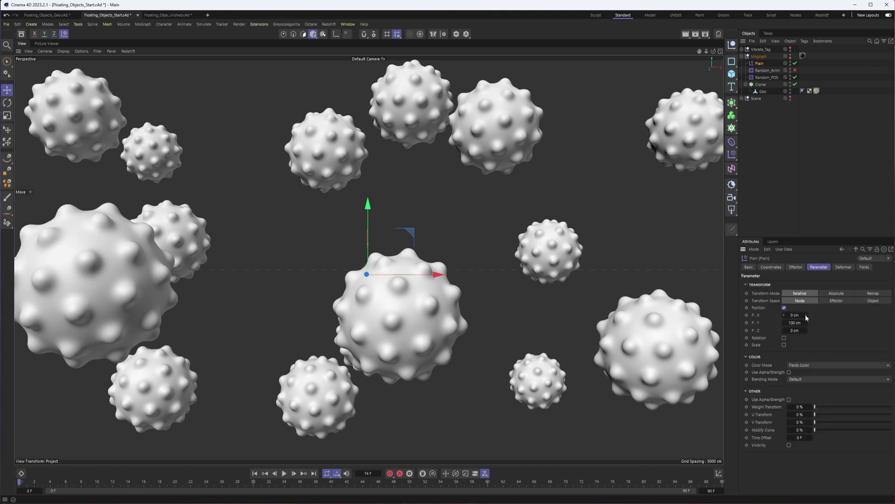
pyautogui.moveTo(805, 315); pyautogui.dragTo(833, 315)
pyautogui.click(766, 71)
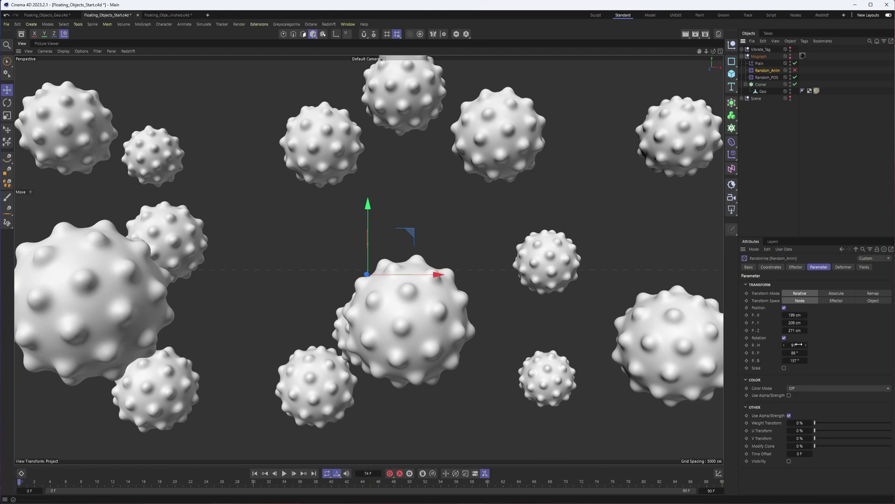
pyautogui.click(765, 64)
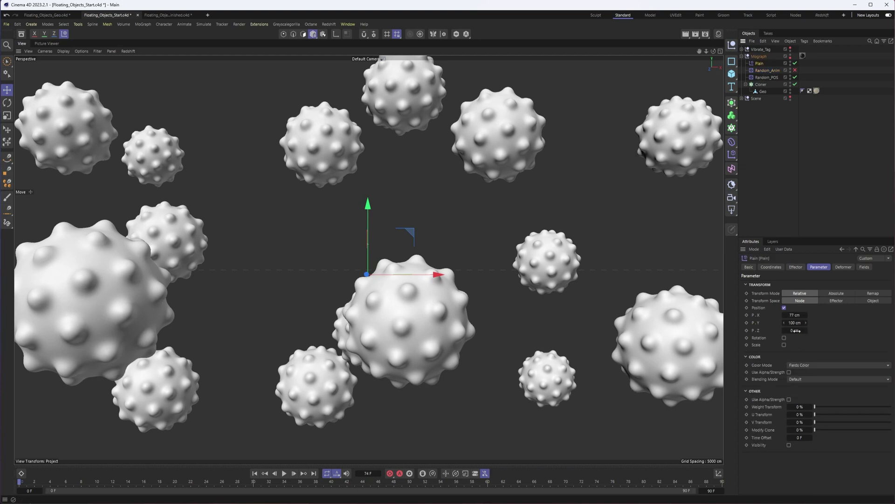
pyautogui.moveTo(807, 316)
pyautogui.mouseDown()
pyautogui.moveTo(821, 316)
pyautogui.moveTo(807, 321)
pyautogui.moveTo(815, 330)
pyautogui.mouseUp()
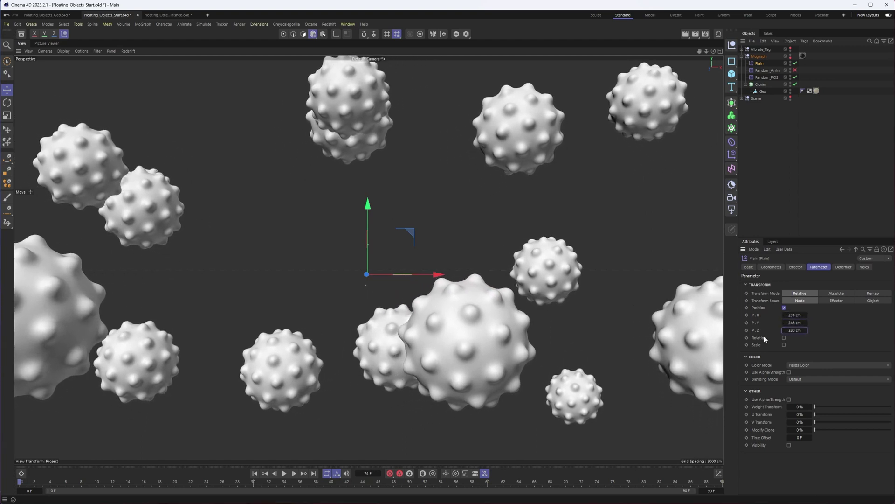
pyautogui.click(785, 337)
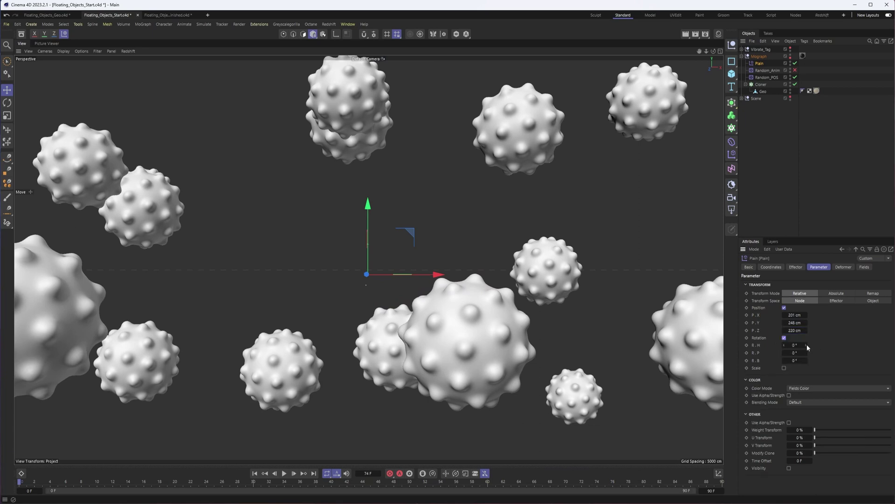
pyautogui.moveTo(807, 344); pyautogui.dragTo(807, 362)
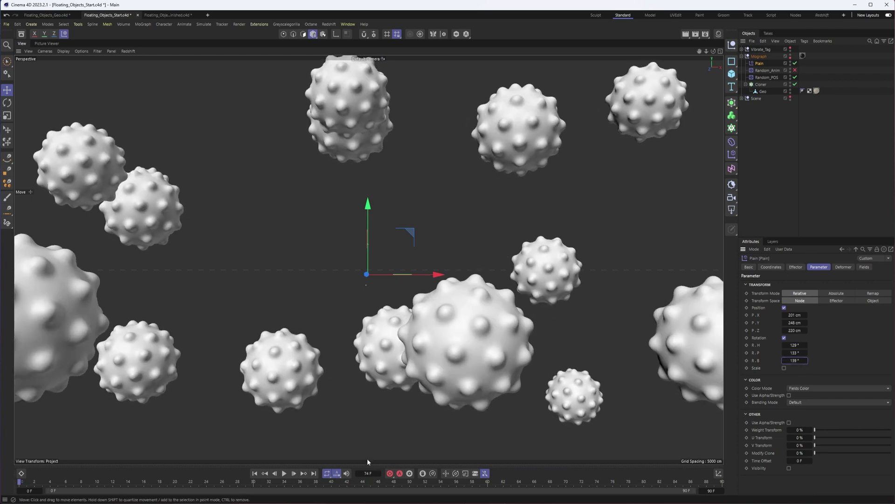
pyautogui.click(869, 267)
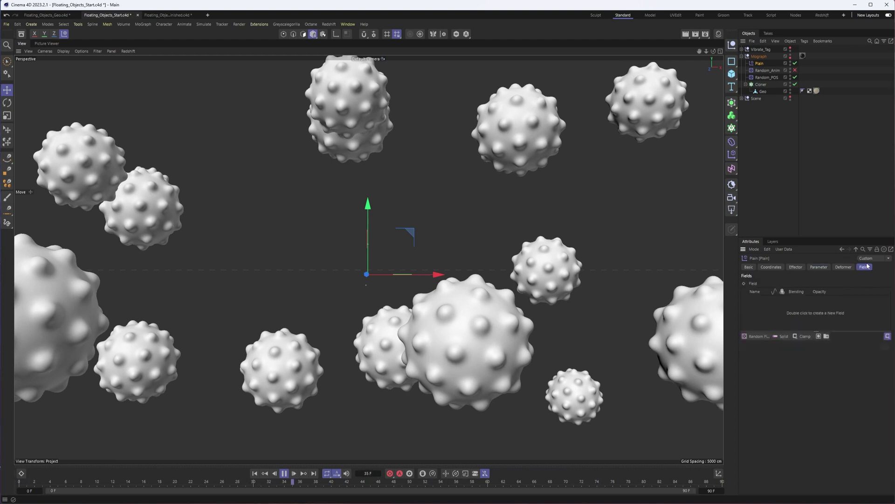
# Step: Add a Random Field to the Plain effector with 19% animation speed and a 90 F loop period
pyautogui.click(748, 336)
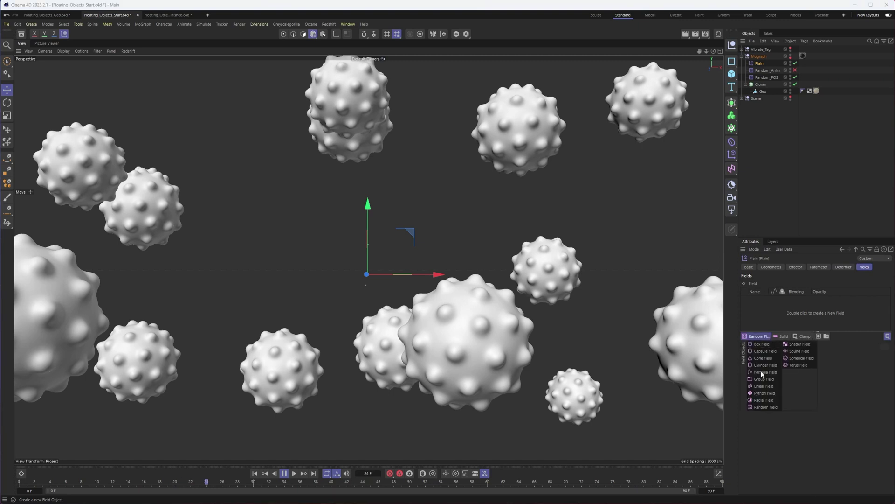
pyautogui.click(766, 407)
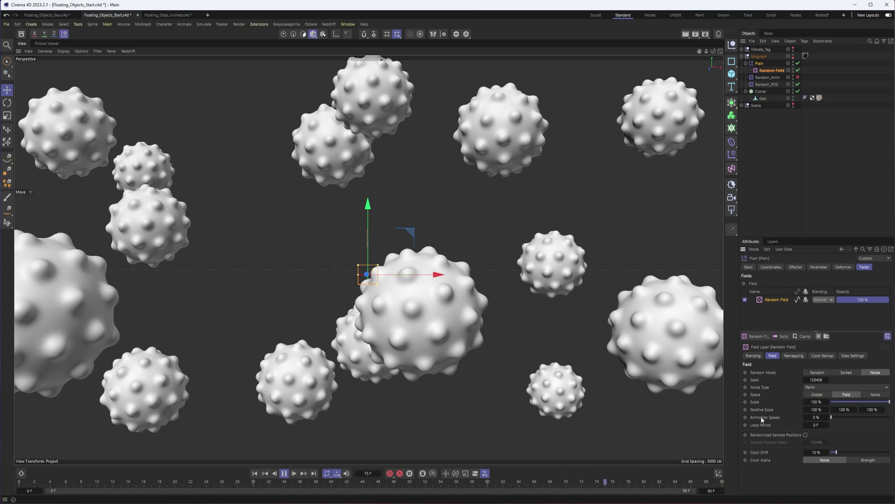
pyautogui.moveTo(833, 416); pyautogui.dragTo(838, 417)
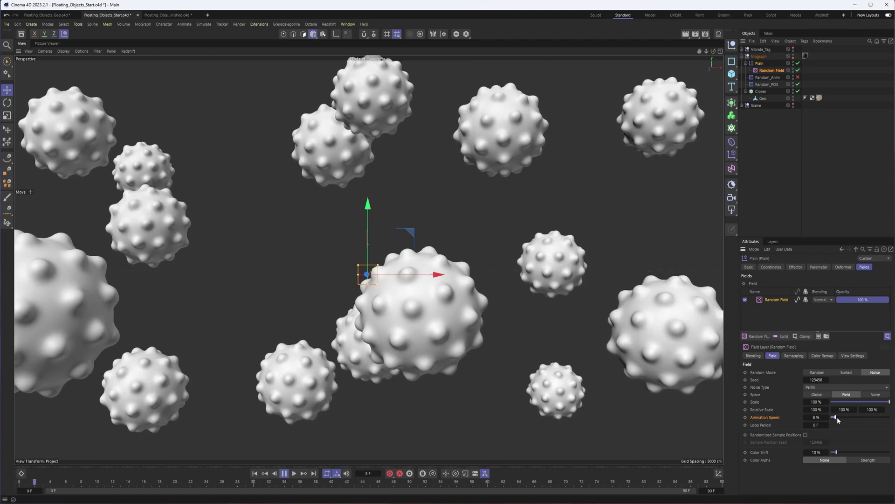
pyautogui.moveTo(837, 417); pyautogui.dragTo(843, 419)
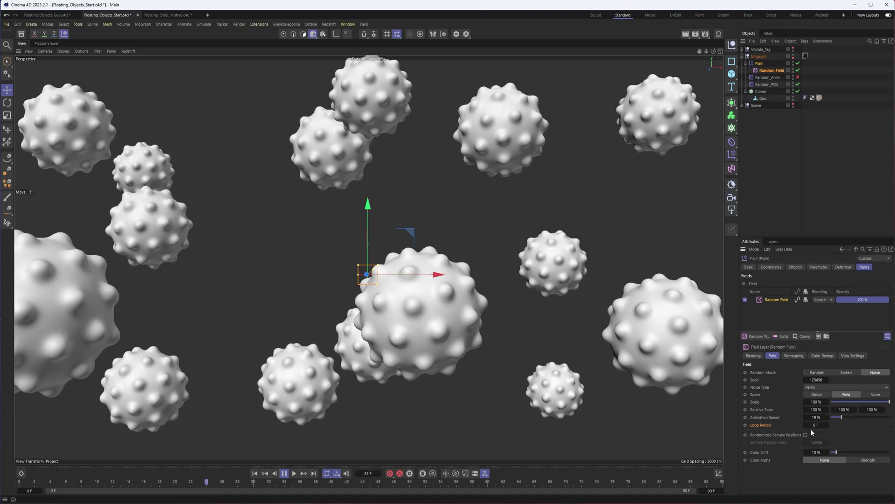
pyautogui.click(816, 424)
pyautogui.write('90')
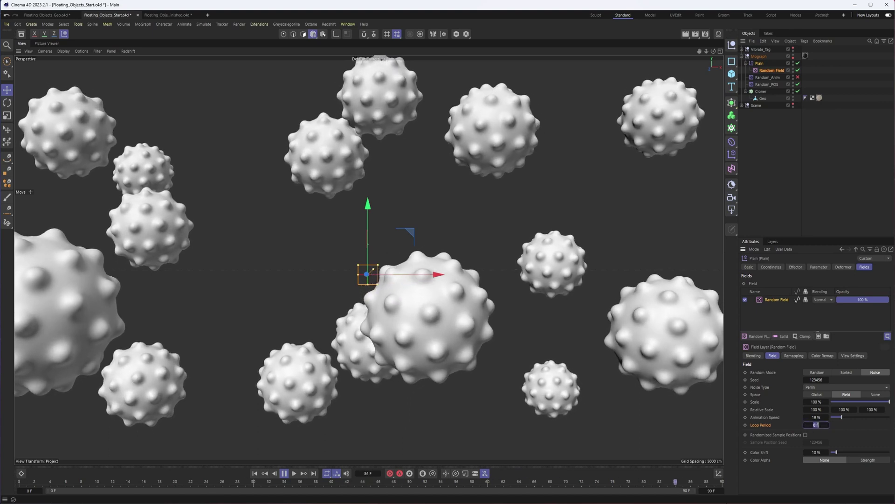
pyautogui.press('Return')
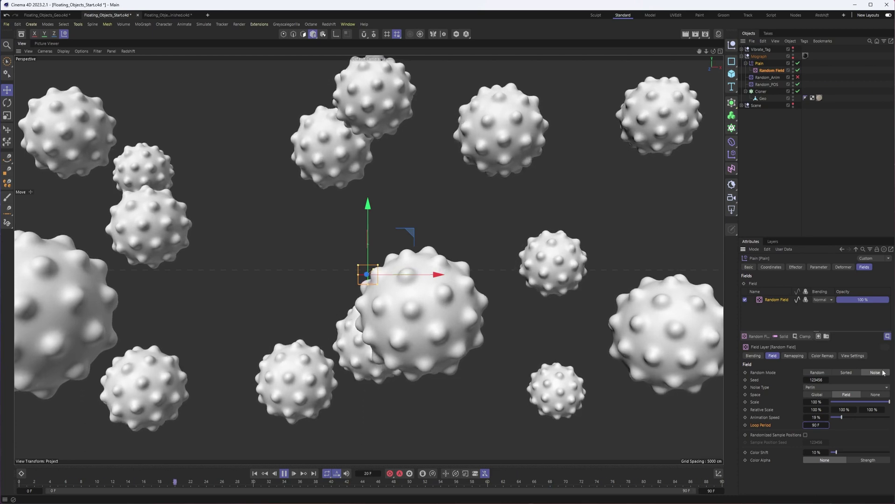
pyautogui.click(831, 386)
# Step: Try Cell noise, then set the Random Field's noise type to Box and stop playback
pyautogui.click(829, 419)
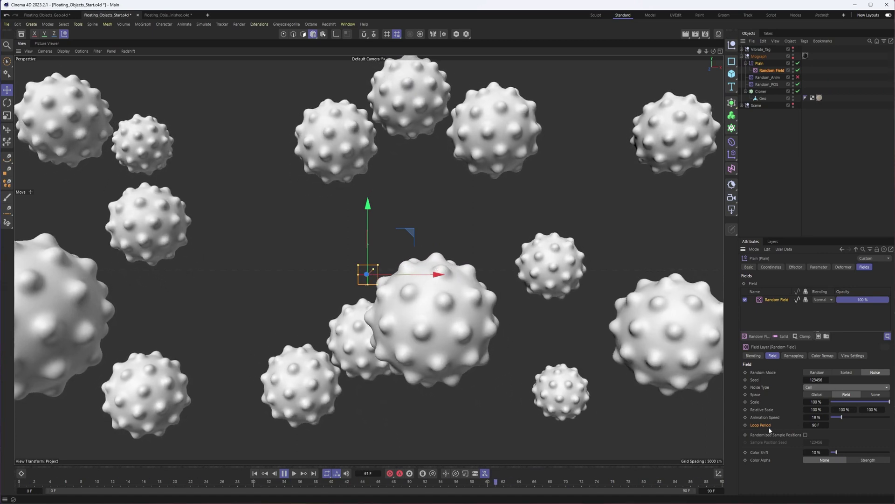
pyautogui.click(826, 385)
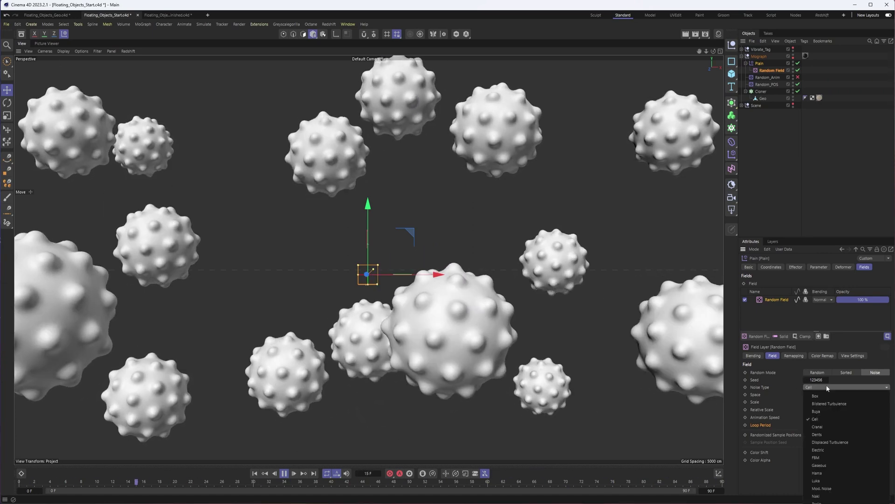
pyautogui.click(832, 397)
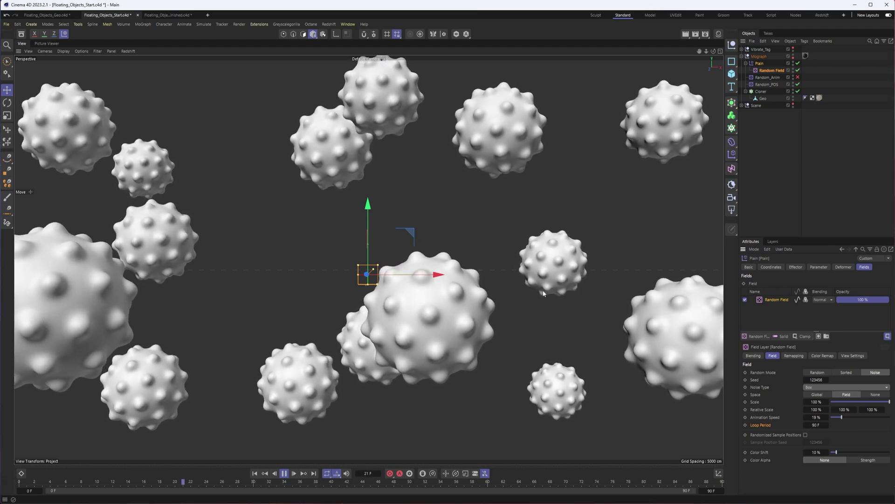
pyautogui.click(284, 473)
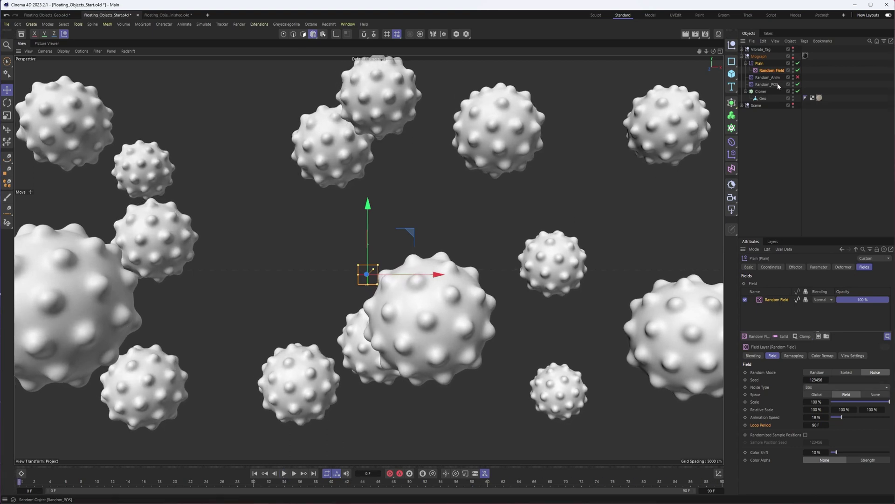
# Step: Increase the Cloner's clone count along X to 7
pyautogui.keyDown('alt'); pyautogui.moveTo(366, 260); pyautogui.dragTo(387, 252); pyautogui.keyUp('alt')
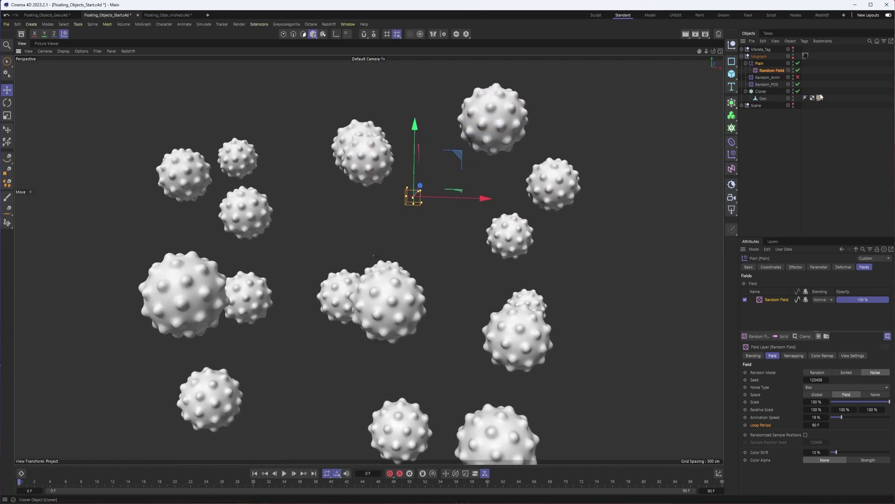
pyautogui.click(763, 91)
pyautogui.moveTo(787, 330); pyautogui.dragTo(815, 332)
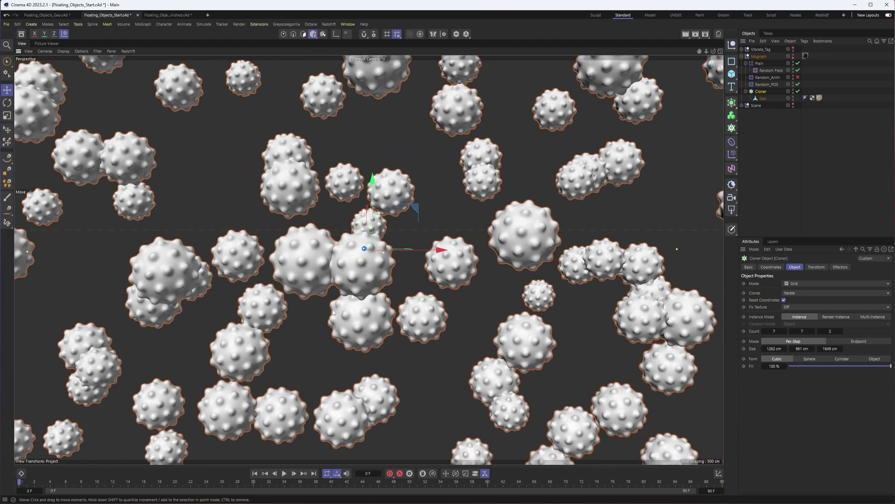
pyautogui.keyDown('alt'); pyautogui.moveTo(357, 312); pyautogui.dragTo(375, 317); pyautogui.keyUp('alt')
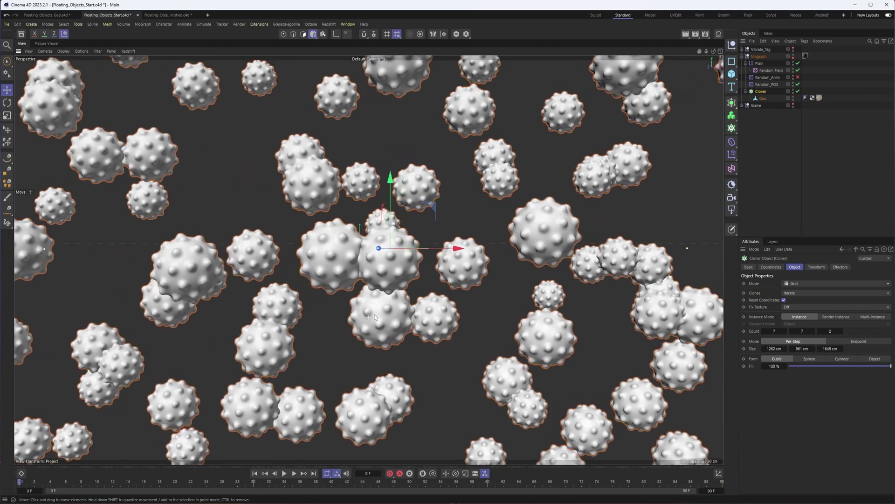
# Step: Disable the Plain effector, enable Random_Anim, and play the animation
pyautogui.click(798, 63)
pyautogui.click(798, 77)
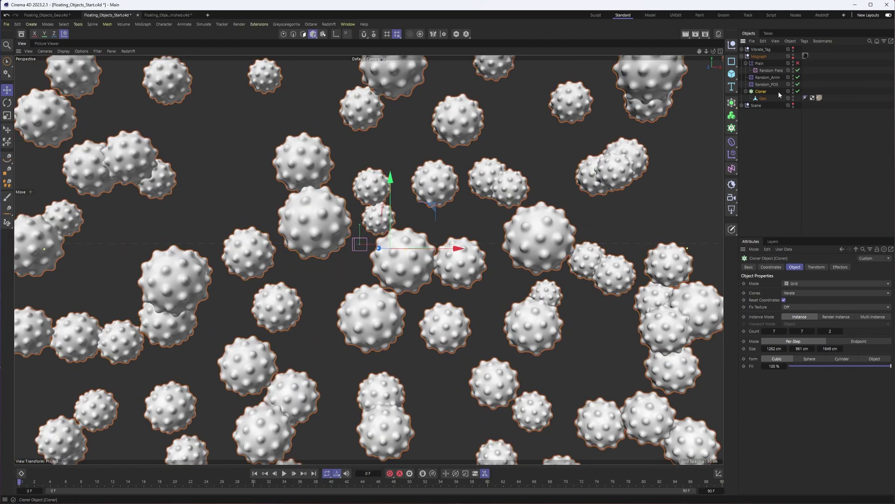
pyautogui.click(284, 473)
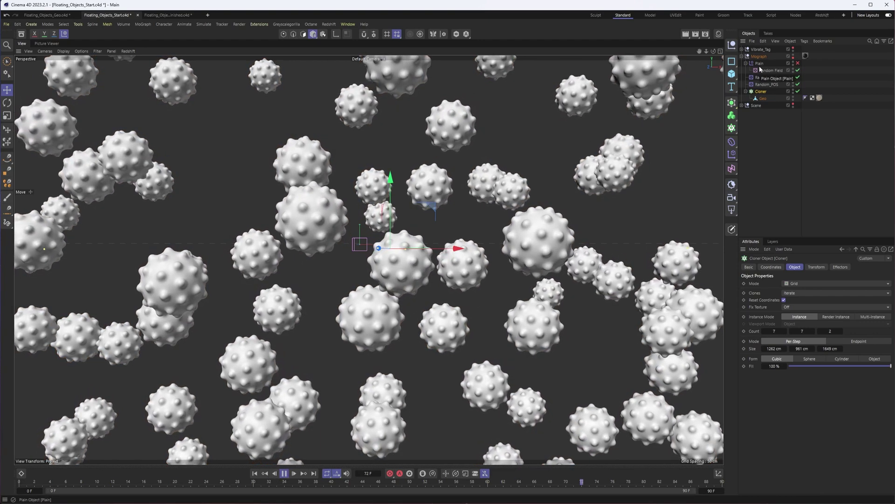
pyautogui.click(759, 65)
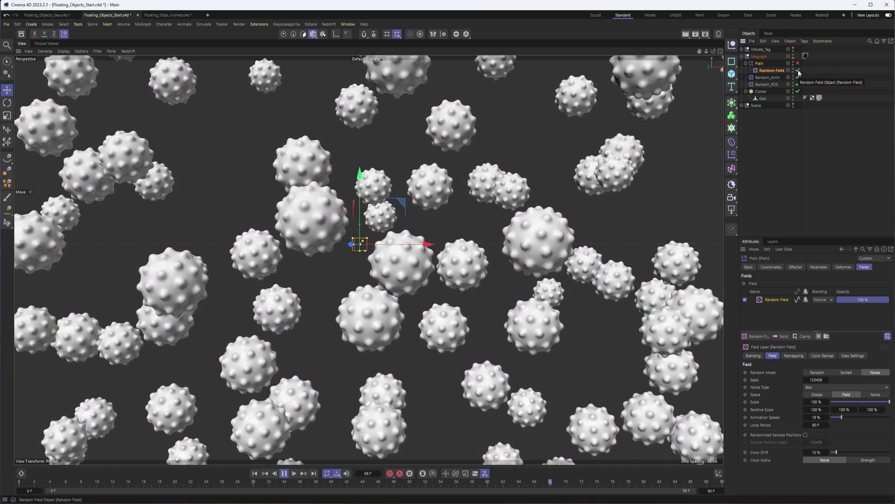
pyautogui.click(745, 63)
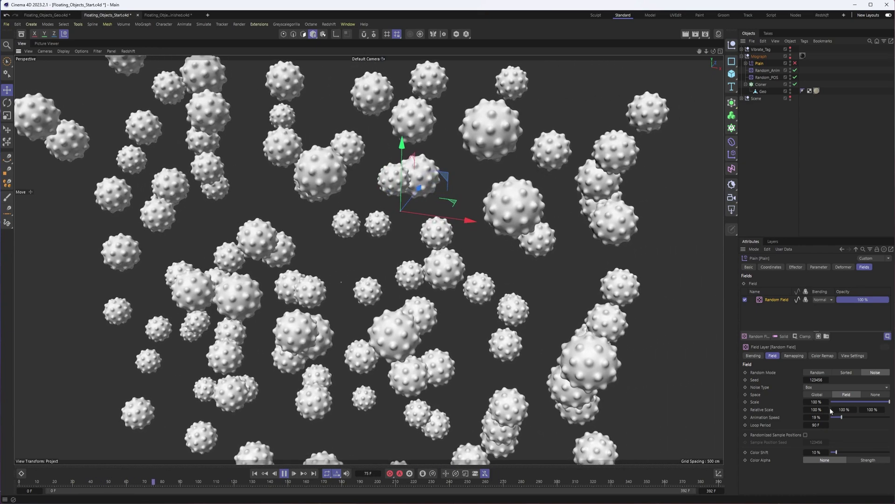
# Step: Set the Cloner's Count X to 9 and shrink its Size X to 919 cm
pyautogui.click(761, 85)
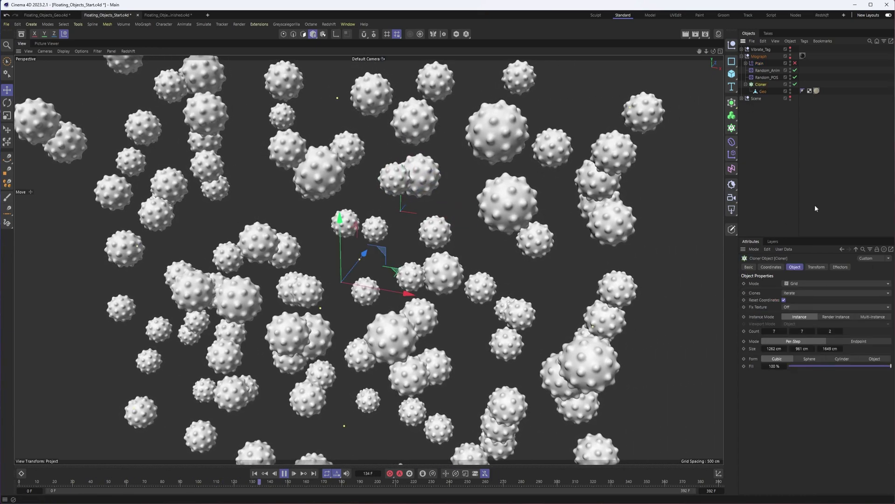
pyautogui.click(786, 331)
pyautogui.click(786, 331)
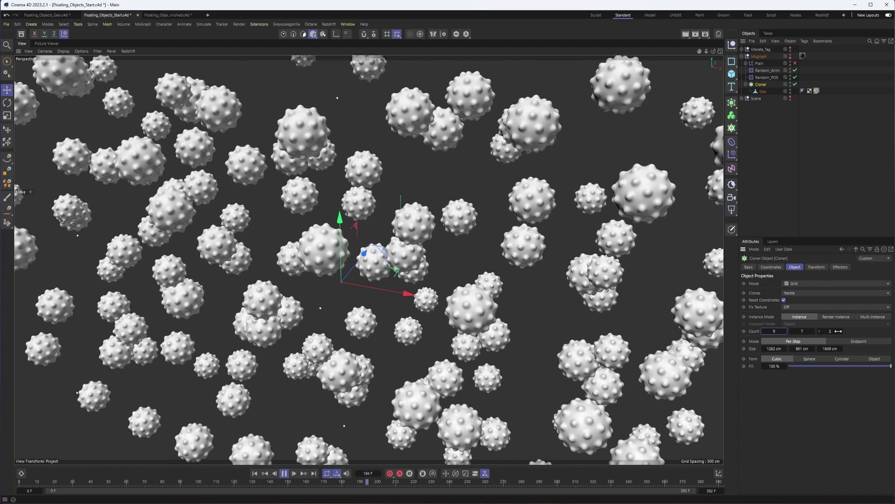
pyautogui.moveTo(785, 348)
pyautogui.mouseDown()
pyautogui.moveTo(762, 349)
pyautogui.moveTo(810, 348)
pyautogui.moveTo(793, 349)
pyautogui.mouseUp()
pyautogui.click(814, 348)
# Step: Raise Random_POS position offsets to 812/550/1226 cm, then reselect the Cloner
pyautogui.click(767, 77)
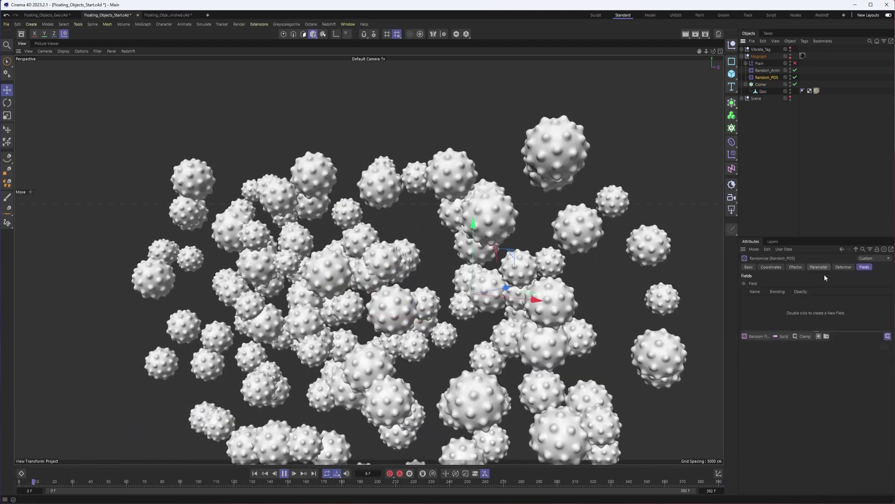
pyautogui.click(819, 266)
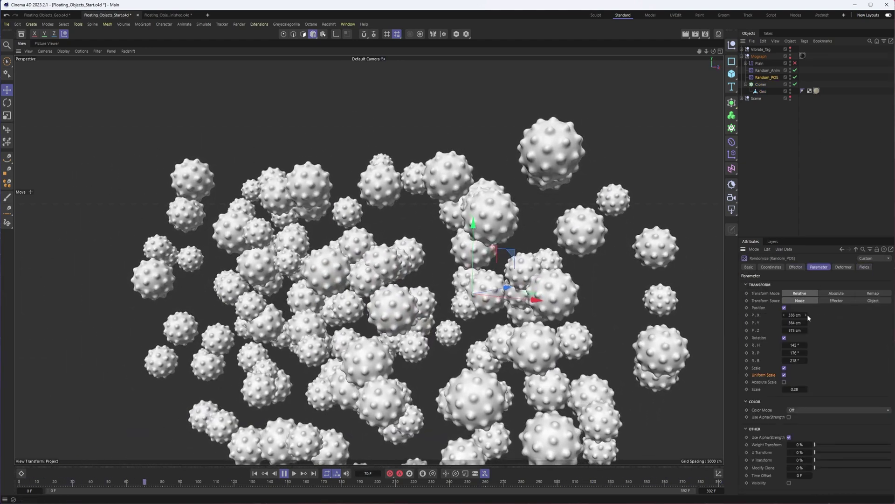
pyautogui.moveTo(808, 314)
pyautogui.mouseDown()
pyautogui.moveTo(822, 313)
pyautogui.moveTo(807, 321)
pyautogui.moveTo(816, 329)
pyautogui.mouseUp()
pyautogui.keyDown('alt'); pyautogui.moveTo(486, 322); pyautogui.dragTo(386, 279); pyautogui.keyUp('alt')
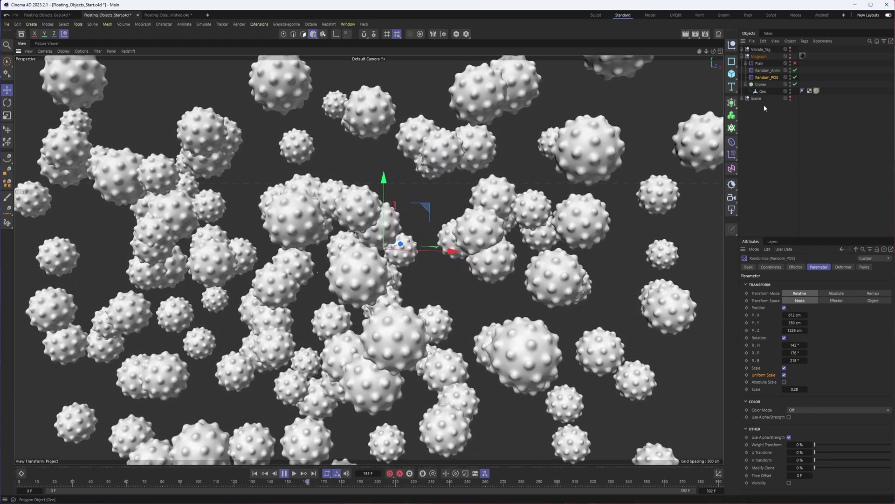
pyautogui.click(761, 49)
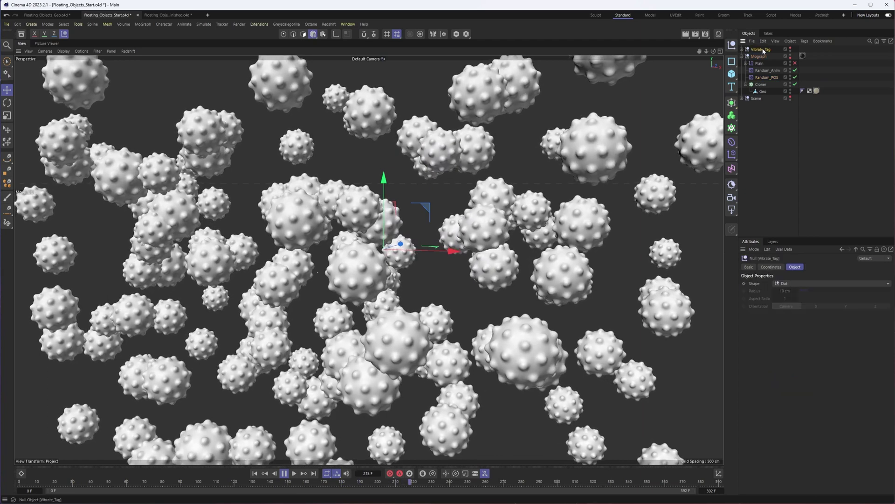
pyautogui.click(760, 84)
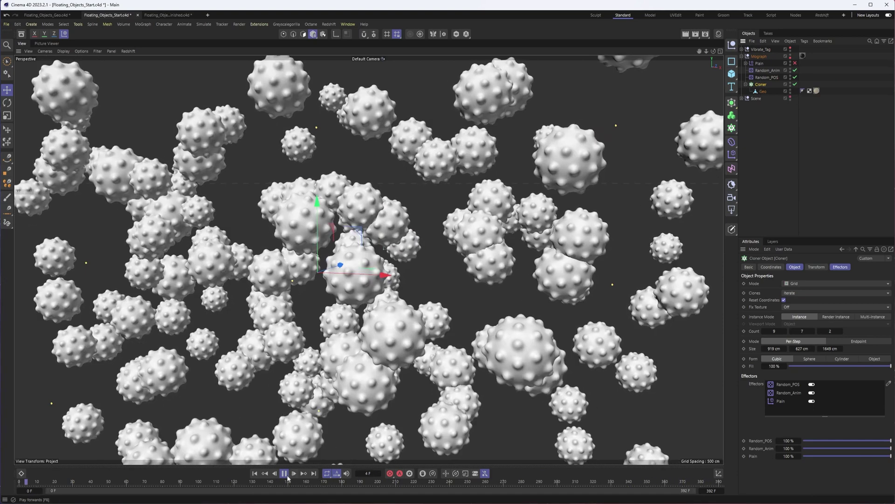
pyautogui.rightClick(760, 86)
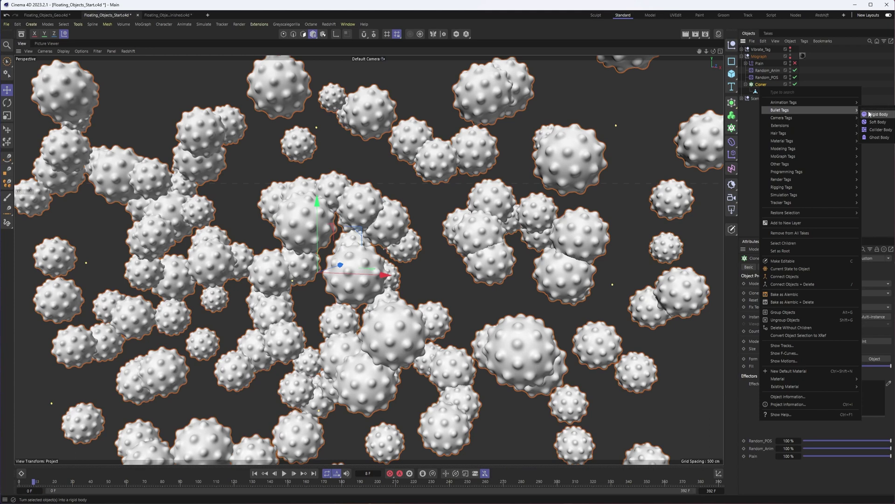
# Step: Add a Rigid Body dynamics tag to the Cloner and test-play the simulation
pyautogui.click(871, 115)
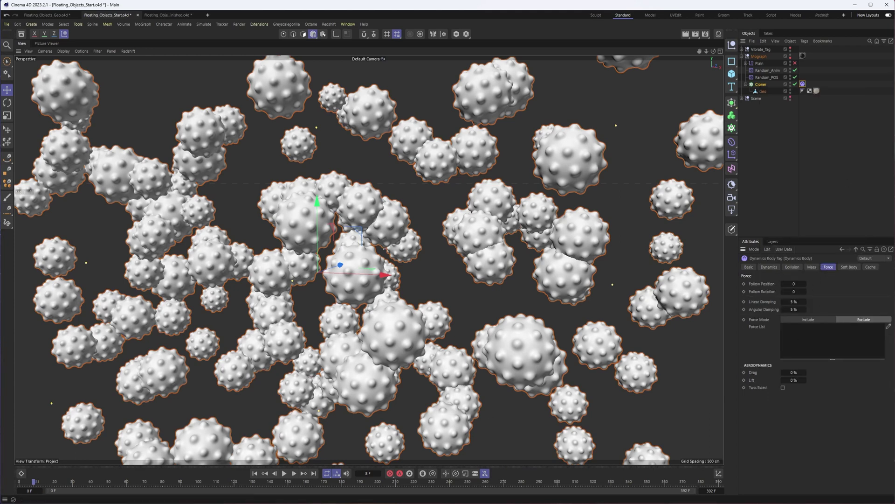
pyautogui.click(284, 474)
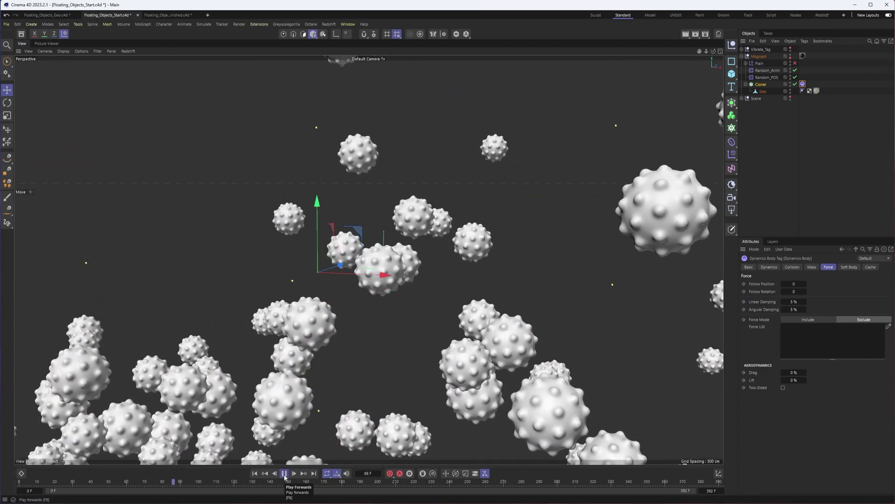
pyautogui.click(284, 474)
pyautogui.click(255, 476)
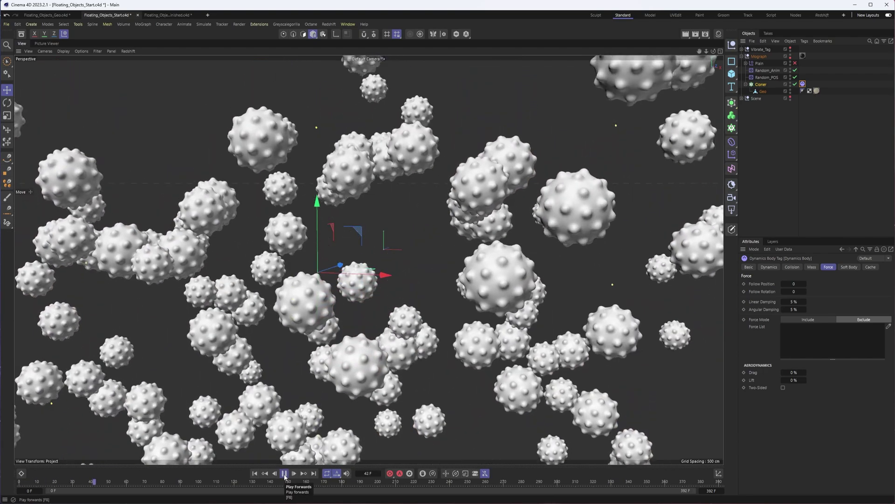
pyautogui.click(285, 474)
pyautogui.click(257, 474)
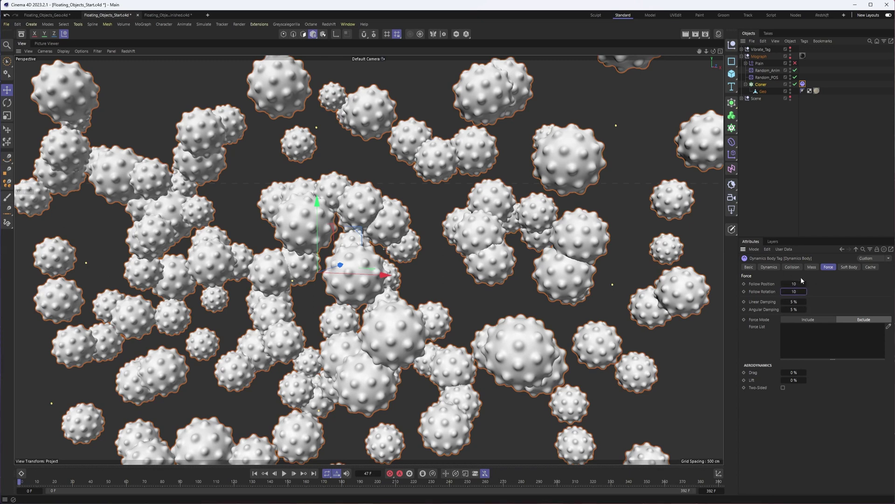
# Step: Replay the simulation with Follow Position and Follow Rotation at 10, viewing from several angles
pyautogui.click(283, 474)
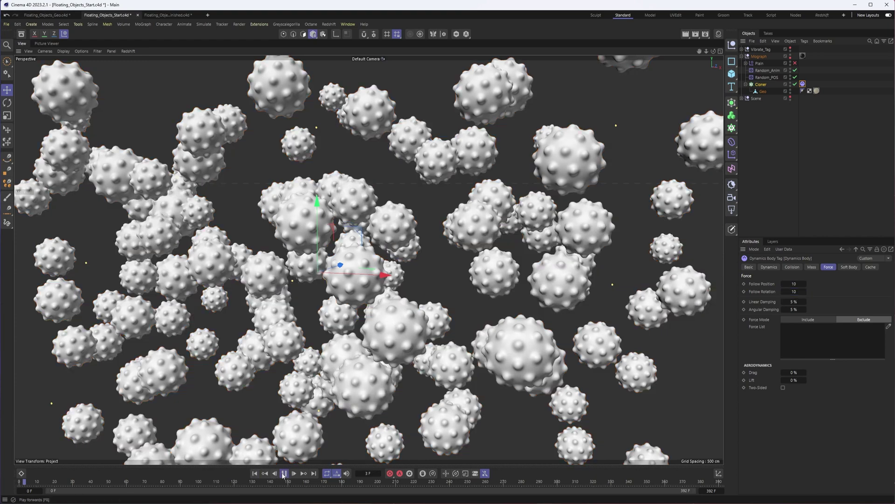
pyautogui.scroll(5, 397, 289)
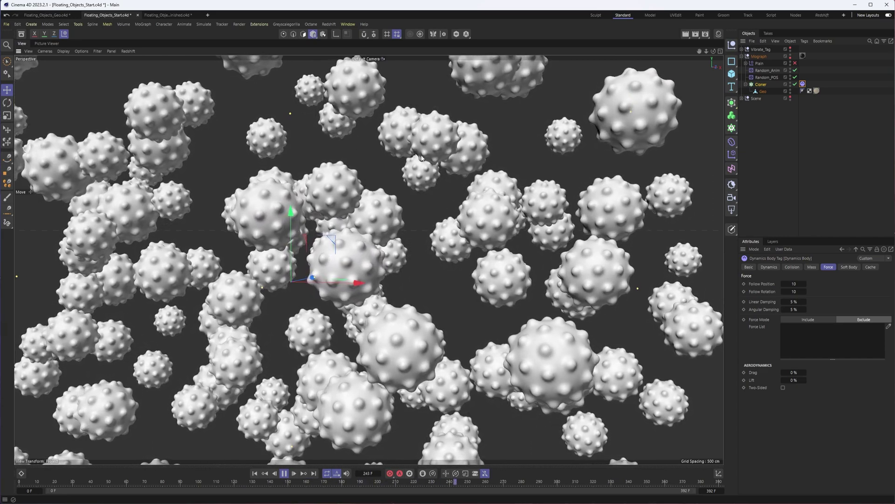
pyautogui.keyDown('alt'); pyautogui.moveTo(366, 162); pyautogui.dragTo(335, 251); pyautogui.keyUp('alt')
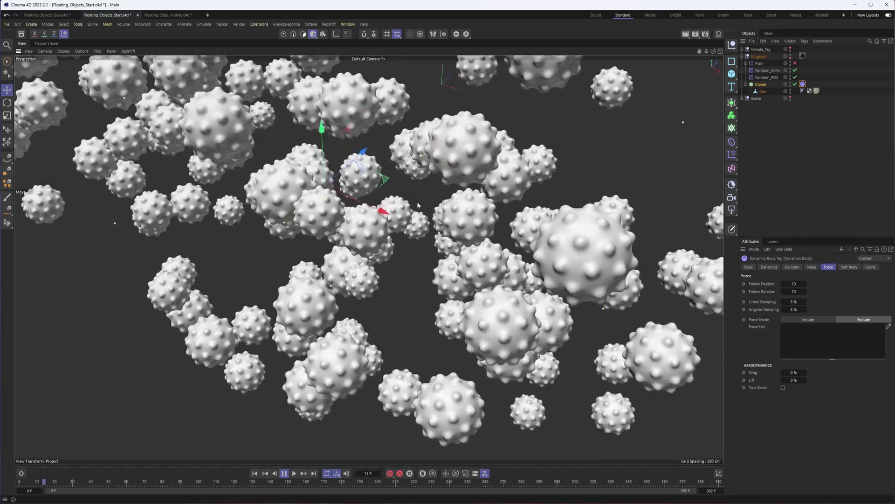
pyautogui.keyDown('alt'); pyautogui.moveTo(417, 202); pyautogui.dragTo(421, 184); pyautogui.keyUp('alt')
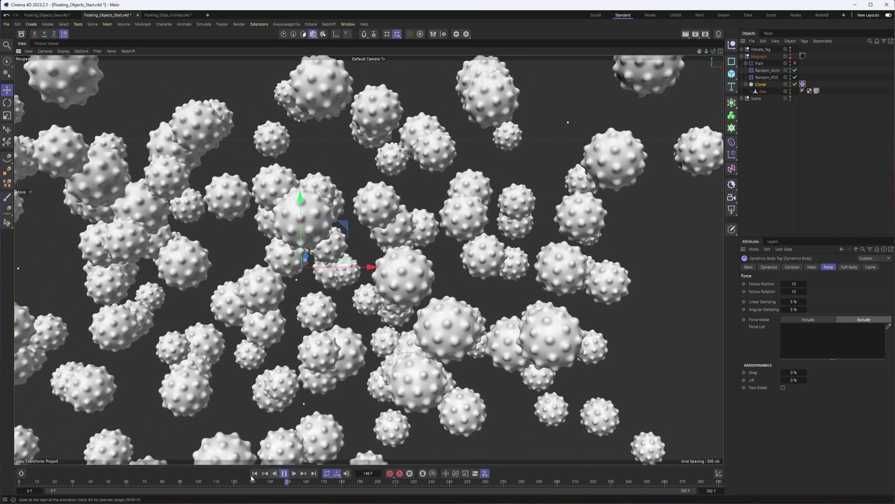
pyautogui.click(255, 474)
# Step: Replay the simulation and review the Dynamics Body tag's Cache, Mass and Dynamics settings
pyautogui.click(283, 474)
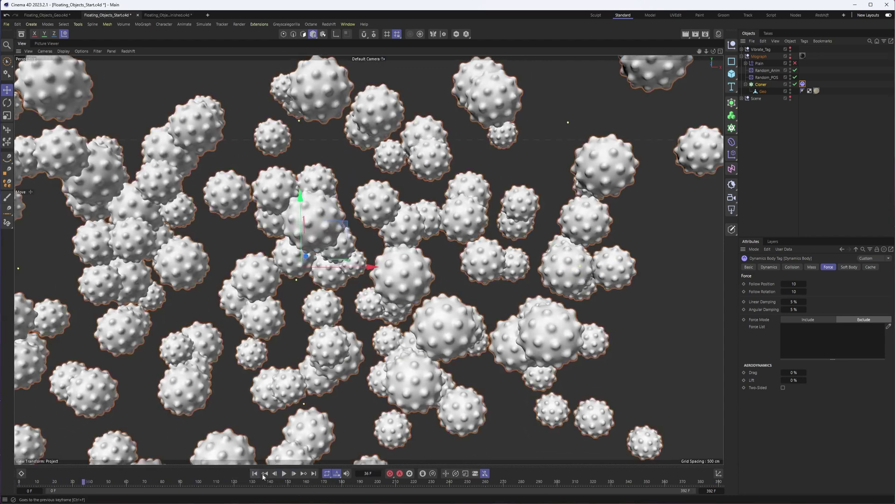
pyautogui.click(284, 474)
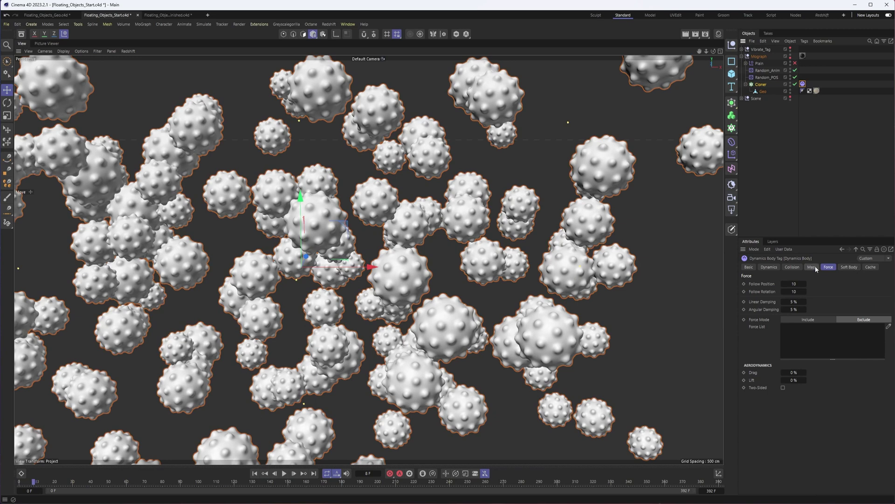
pyautogui.click(872, 267)
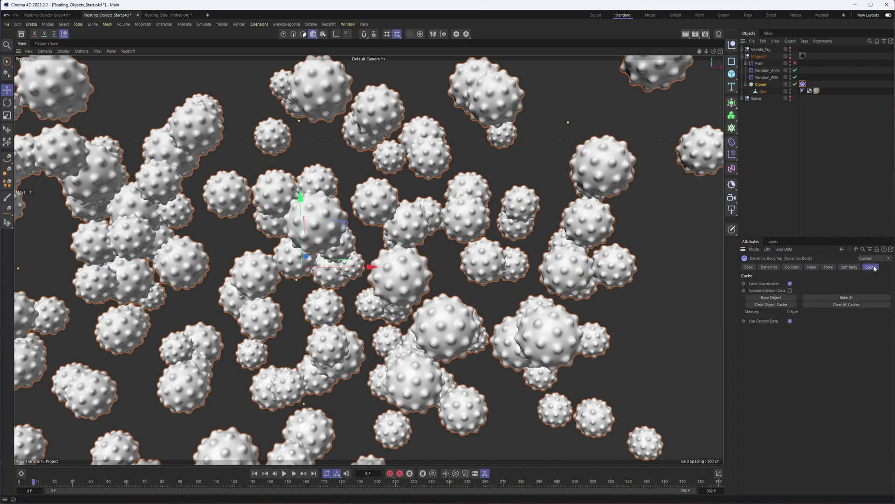
pyautogui.click(812, 267)
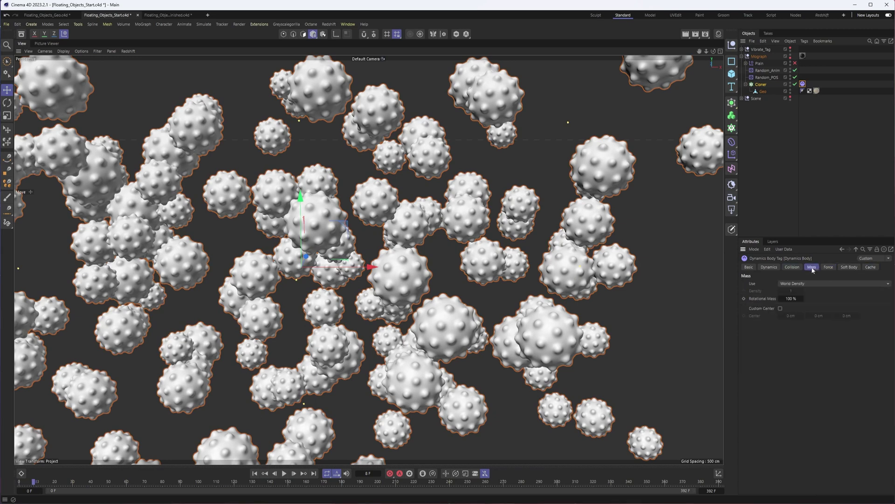
pyautogui.click(770, 267)
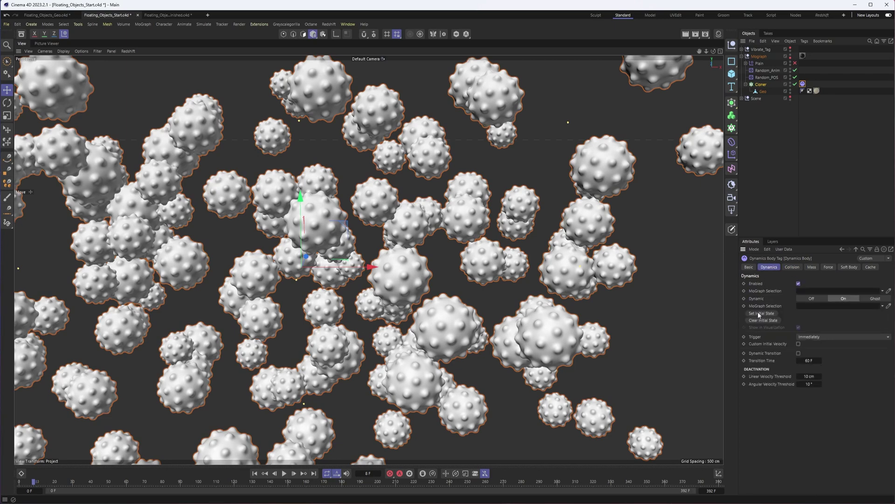
pyautogui.click(284, 473)
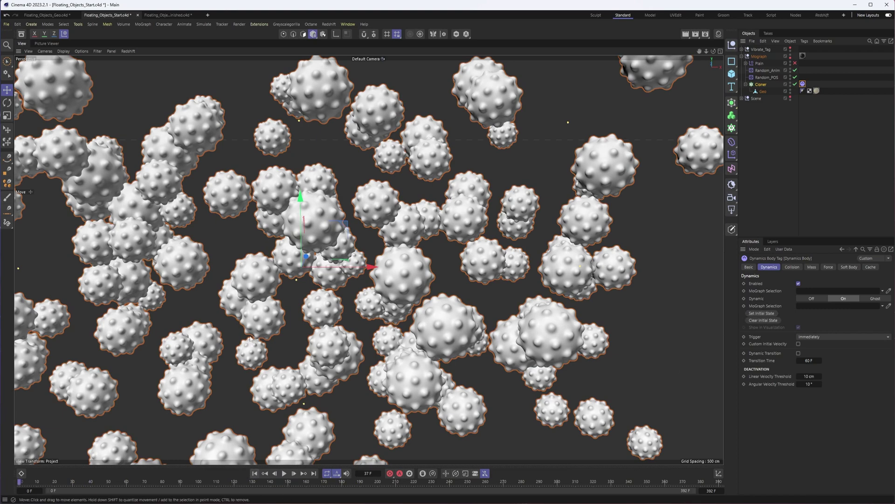
pyautogui.click(284, 474)
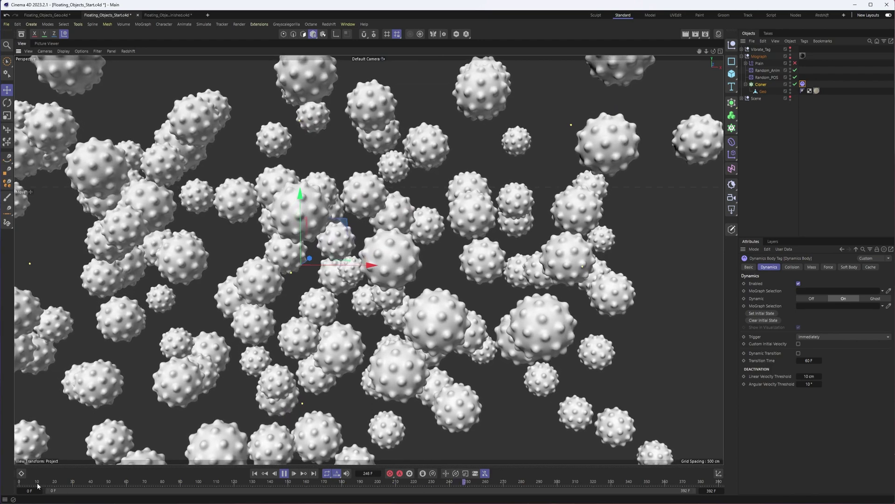
# Step: Stop the simulation around frame 230, inspect the overlapping spheres and select Vibrate_Tag
pyautogui.moveTo(32, 486); pyautogui.dragTo(38, 485)
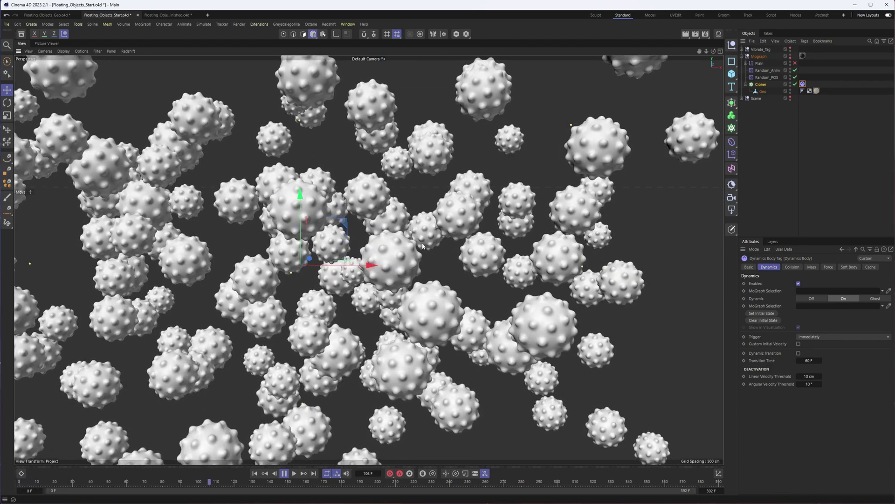
pyautogui.keyDown('alt'); pyautogui.moveTo(423, 245); pyautogui.dragTo(444, 252, button='middle'); pyautogui.keyUp('alt')
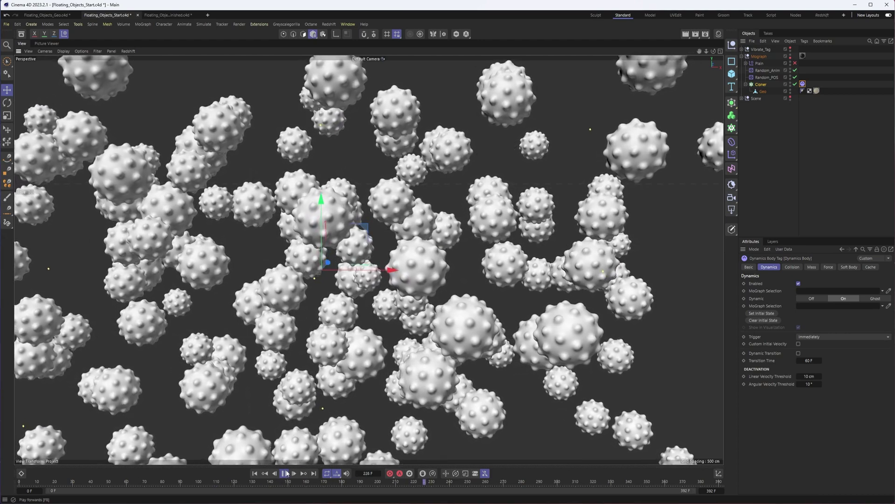
pyautogui.click(286, 472)
pyautogui.keyDown('alt'); pyautogui.moveTo(433, 247); pyautogui.dragTo(525, 196); pyautogui.keyUp('alt')
pyautogui.click(760, 49)
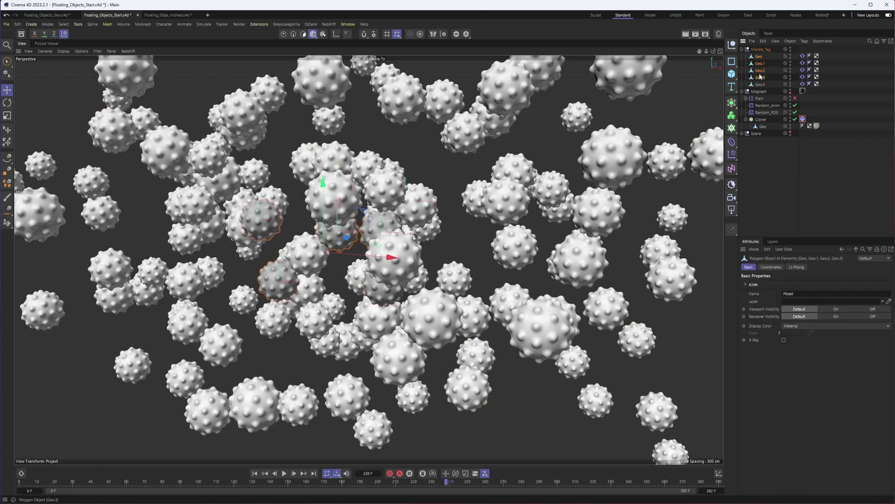
# Step: Merge the four spheres into a single Geo.4 object with Connect Objects + Delete
pyautogui.hotkey('ctrl', 'shift', 'c')
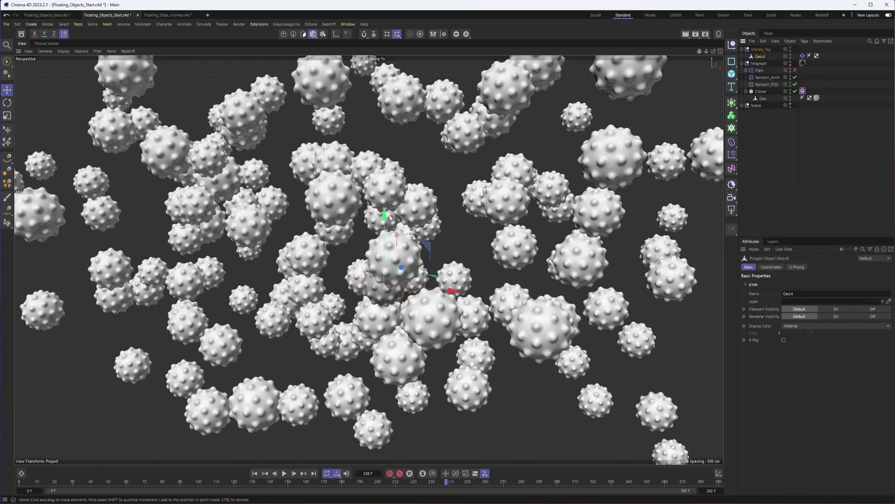
pyautogui.keyDown('alt'); pyautogui.moveTo(390, 217); pyautogui.dragTo(321, 250); pyautogui.keyUp('alt')
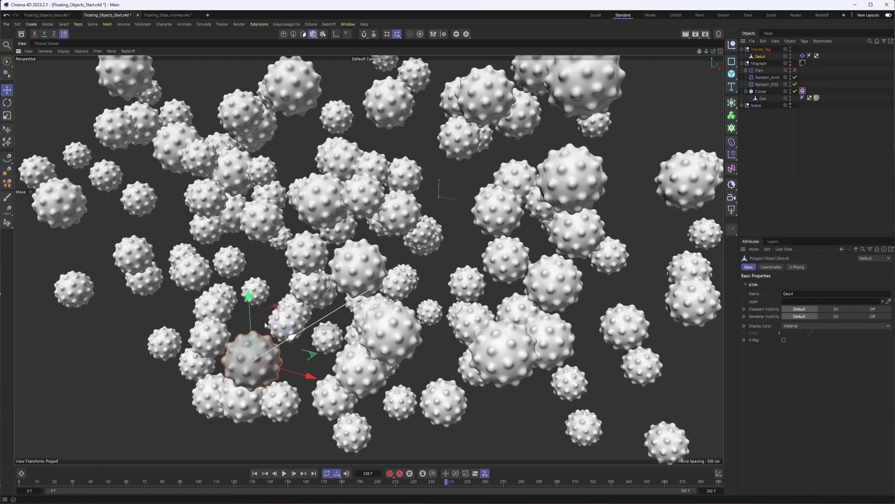
pyautogui.scroll(10, 251, 215)
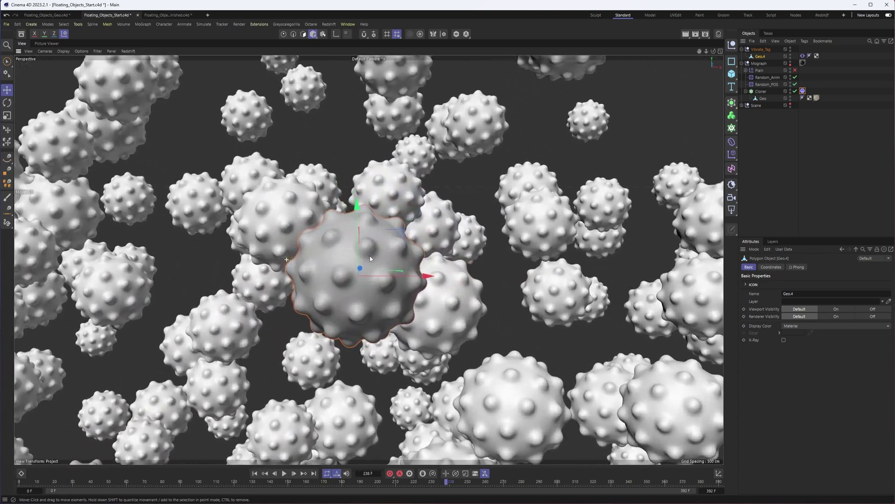
pyautogui.scroll(5, 370, 258)
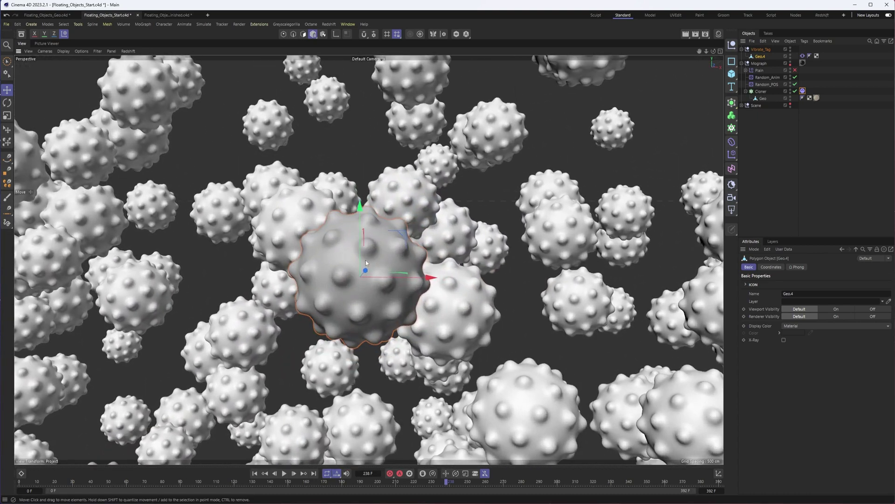
pyautogui.scroll(3, 368, 259)
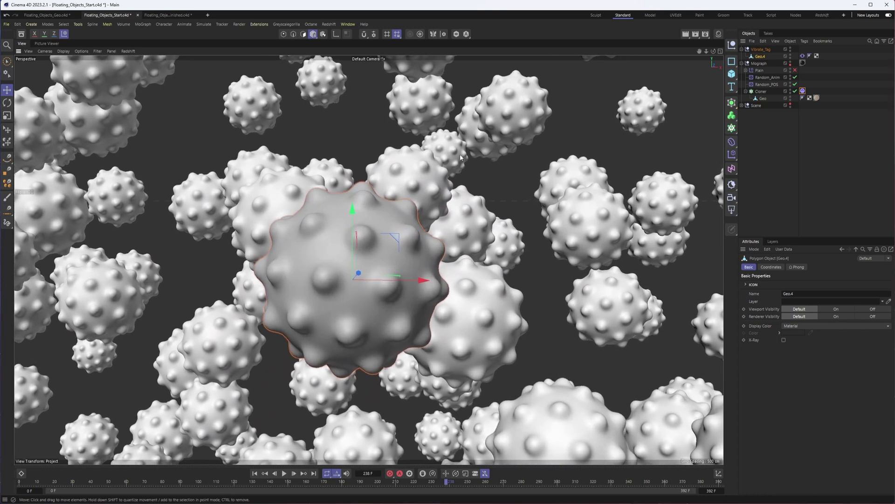
# Step: Play the animation to check Geo.4, then switch to Floating_Objects_Finished.c4d
pyautogui.click(284, 473)
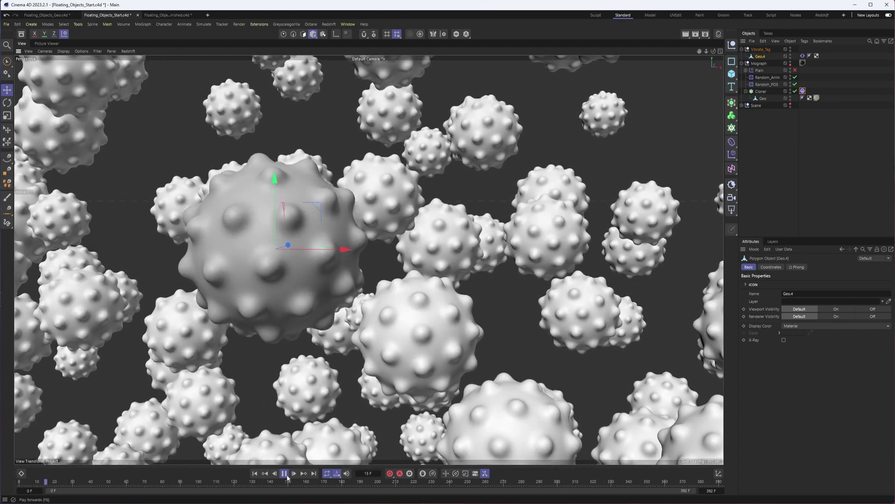
pyautogui.click(287, 477)
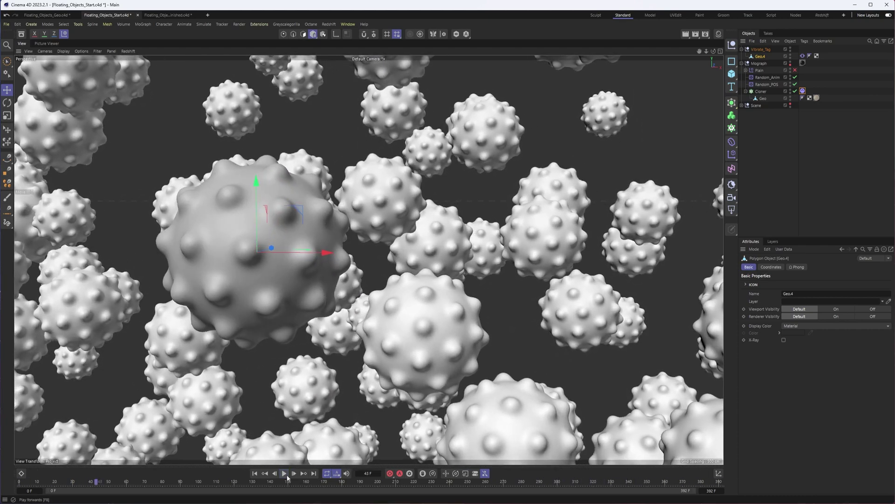
pyautogui.click(165, 15)
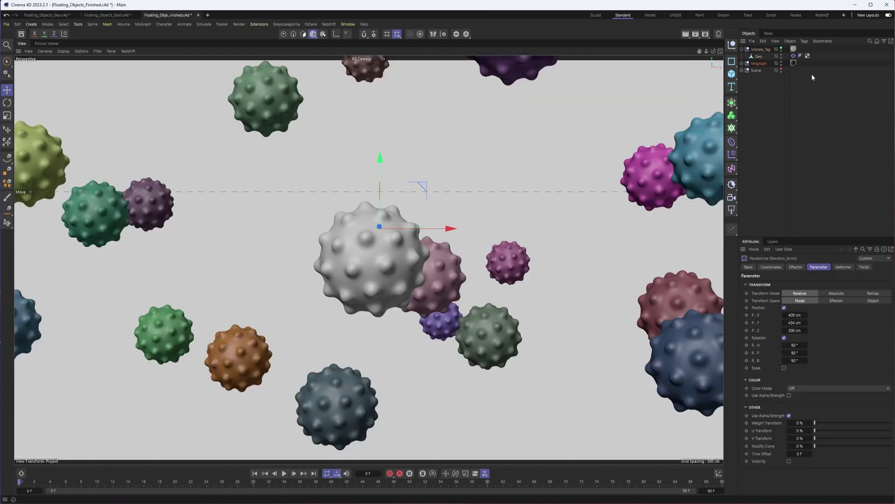
# Step: Inspect Geo and the Plain effector, stop at frame 61, and start Redshift IPR
pyautogui.click(759, 57)
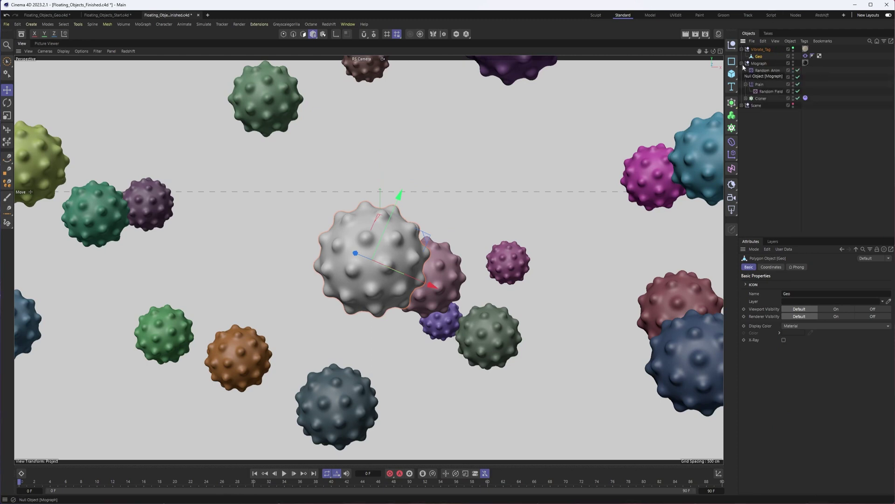
pyautogui.click(755, 86)
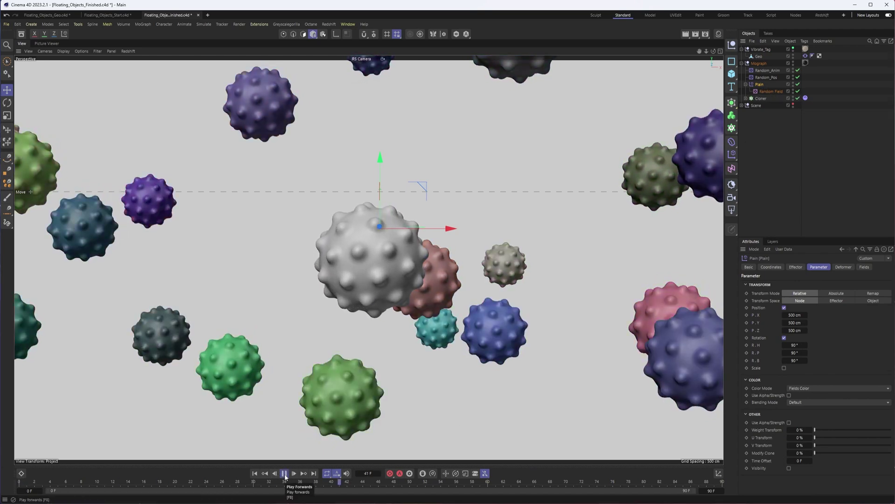
pyautogui.click(285, 474)
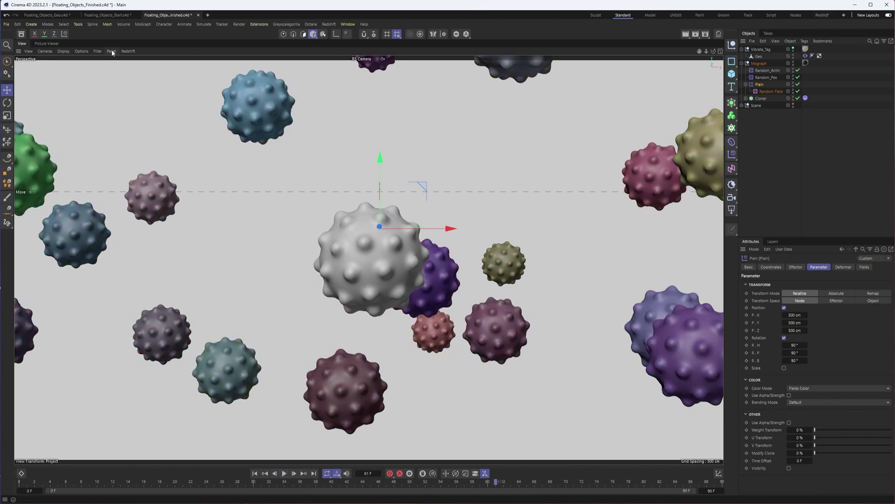
pyautogui.click(127, 51)
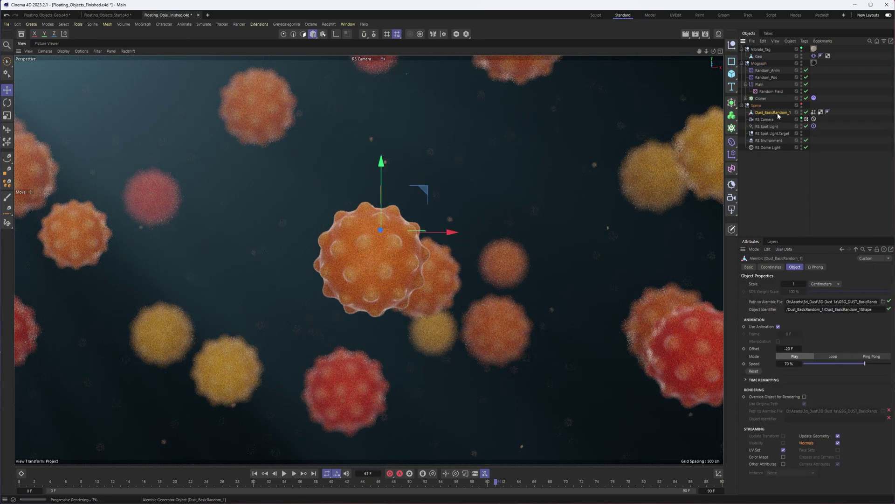
# Step: Show RS Camera's Optical settings: focus distance 5286.2569, aperture 0.05, Bokeh enabled
pyautogui.click(772, 176)
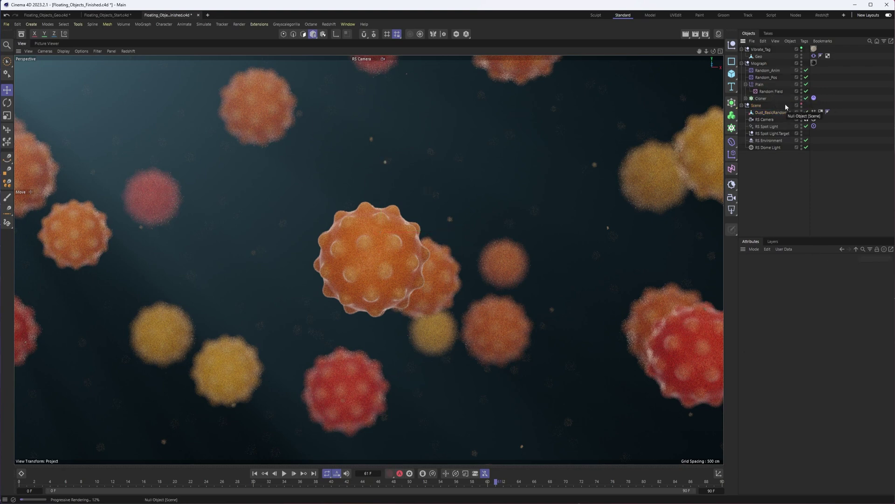
pyautogui.click(293, 23)
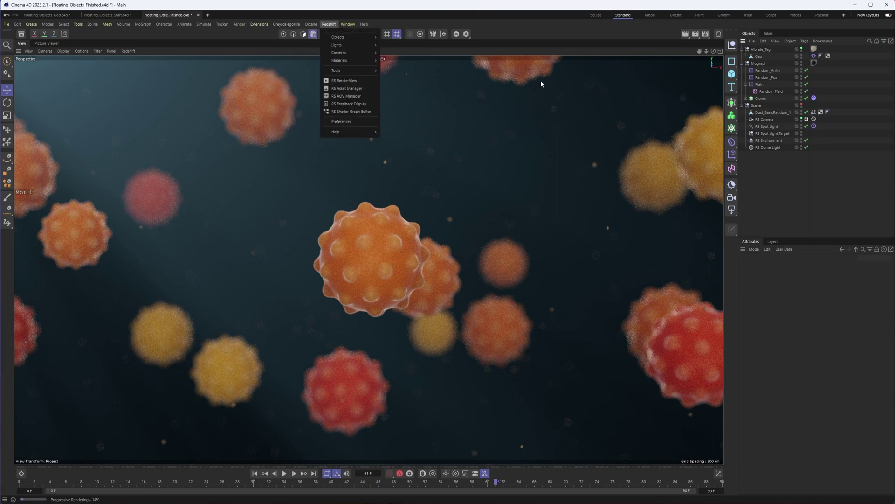
pyautogui.press('Escape')
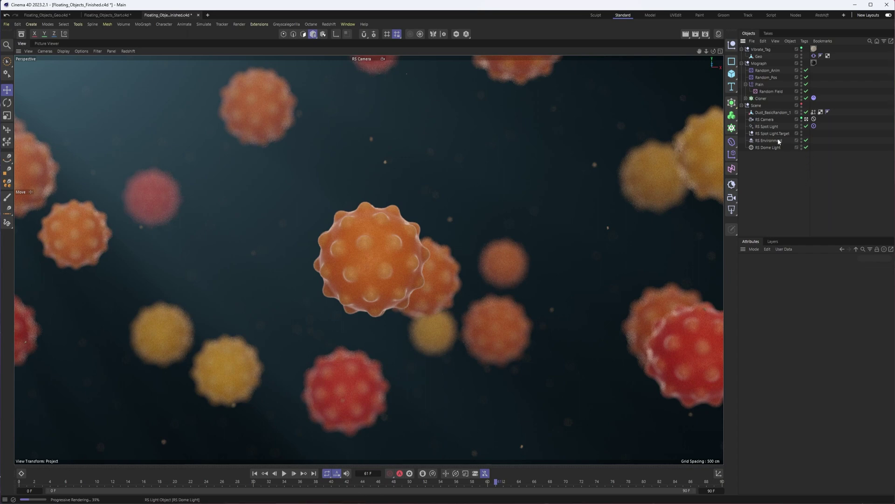
pyautogui.click(760, 119)
pyautogui.click(815, 268)
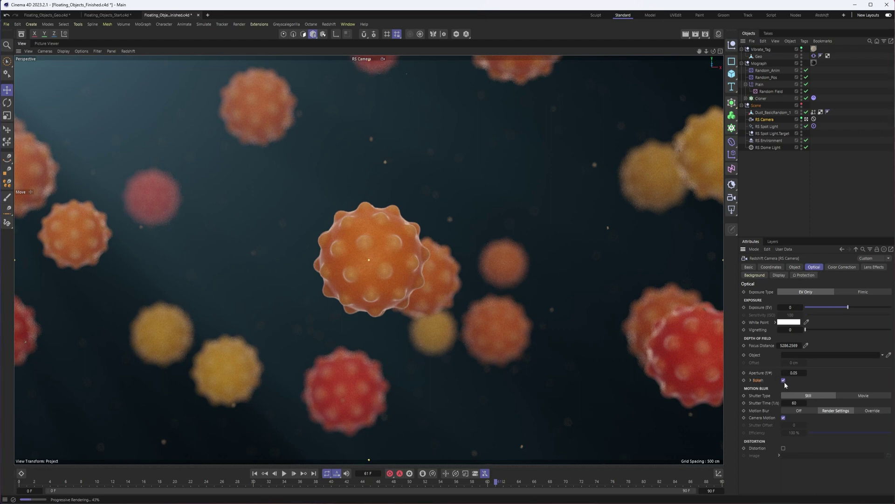
# Step: Pick the central sphere as focus distance, then show RS Environment's volume scattering settings
pyautogui.click(807, 345)
pyautogui.click(373, 260)
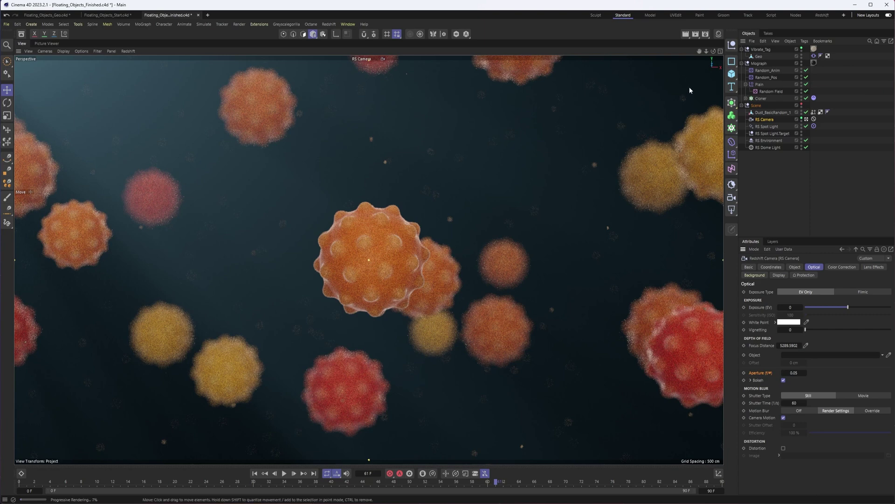
pyautogui.click(766, 141)
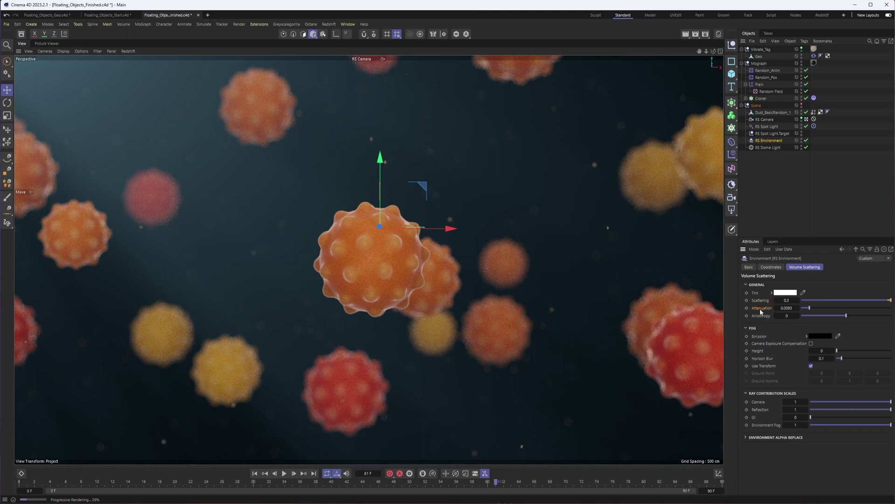
pyautogui.click(767, 126)
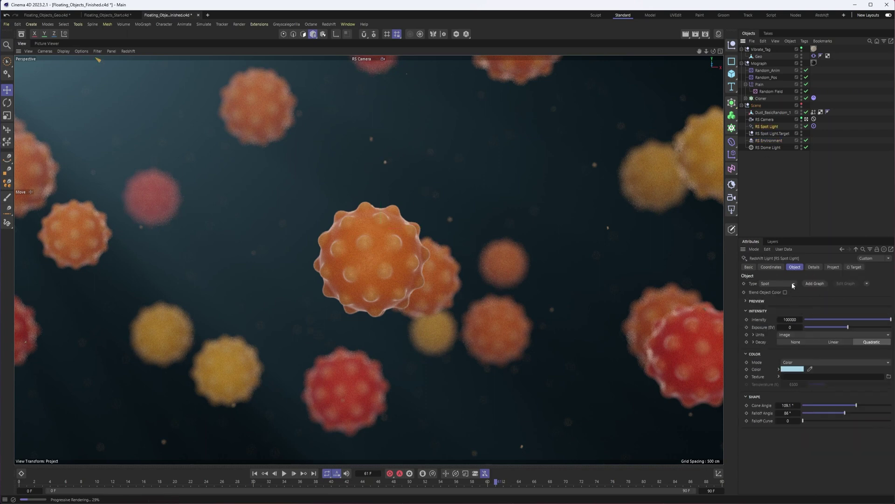
pyautogui.click(814, 267)
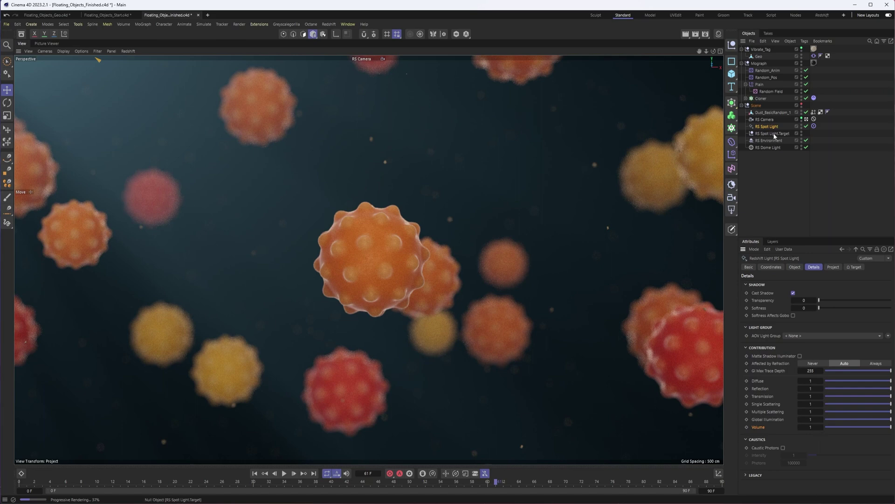
pyautogui.click(776, 166)
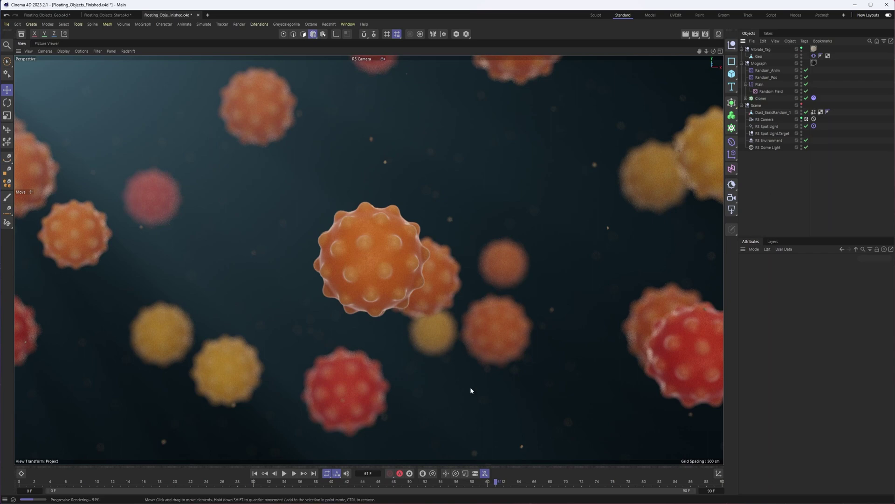
# Step: Play the rendered Floating_Objects_Finished frame sequence in the Picture Viewer
pyautogui.click(46, 44)
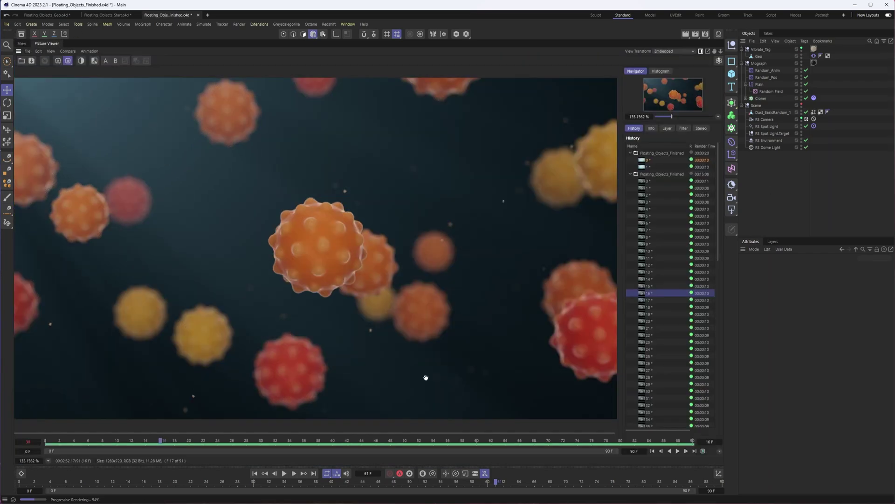
pyautogui.click(677, 452)
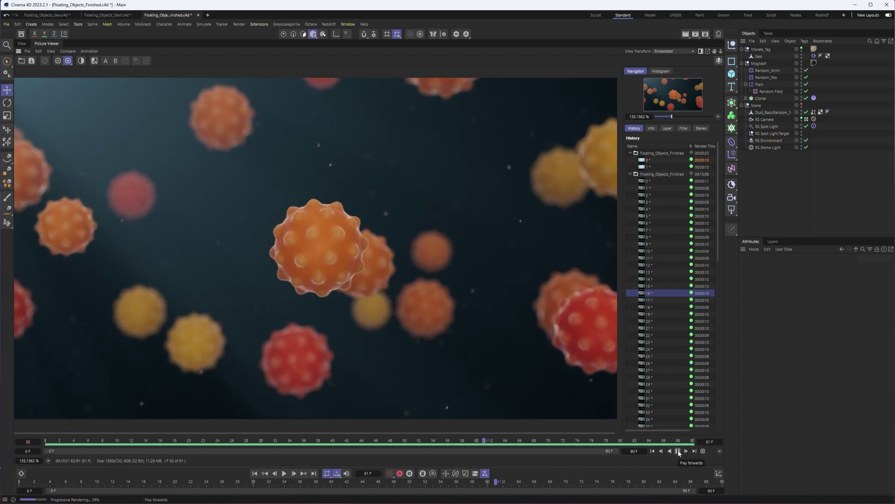